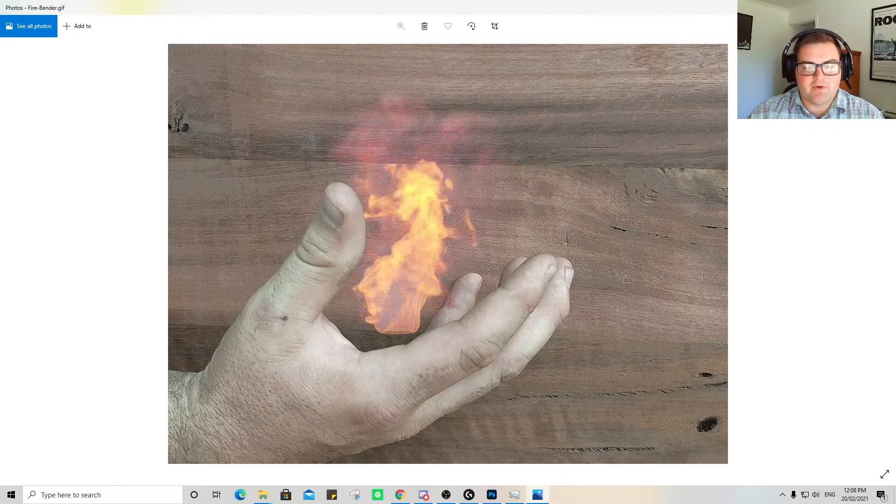
# Place the Closeup Burning Fire Effect video from the Cinemegraph folder onto the hand photo, scaled to about 159%
pyautogui.click(843, 8)
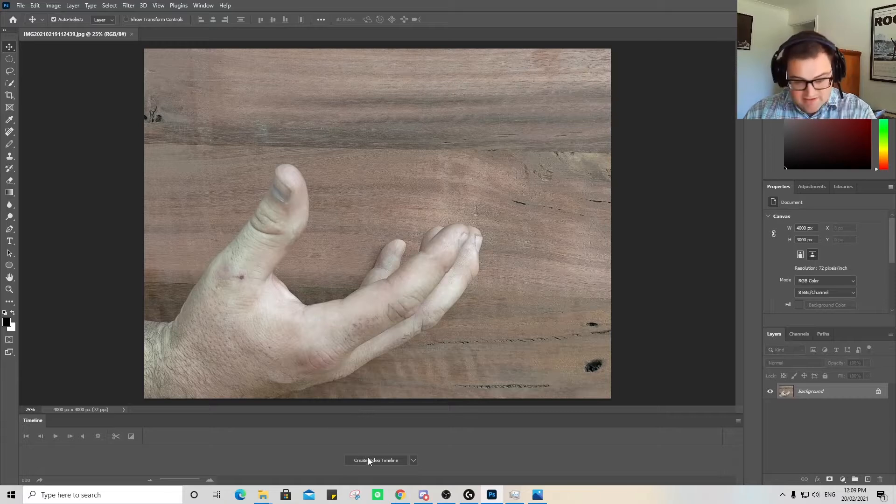
pyautogui.moveTo(263, 495)
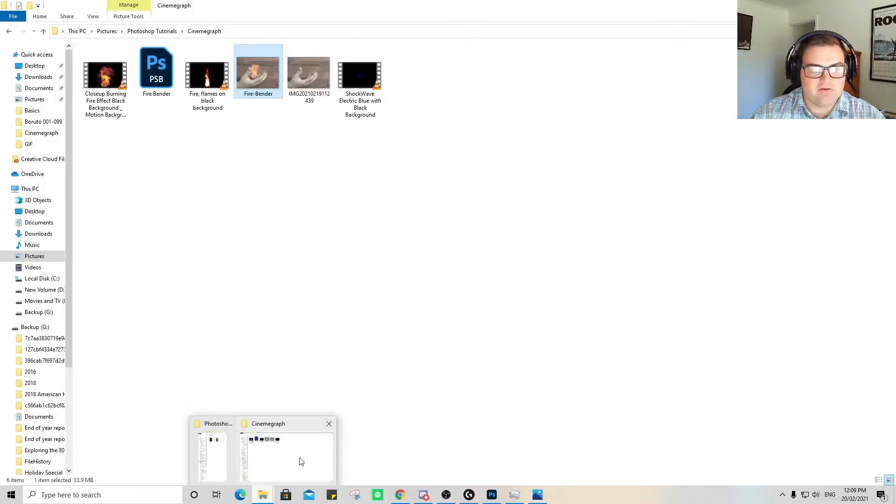
pyautogui.click(302, 461)
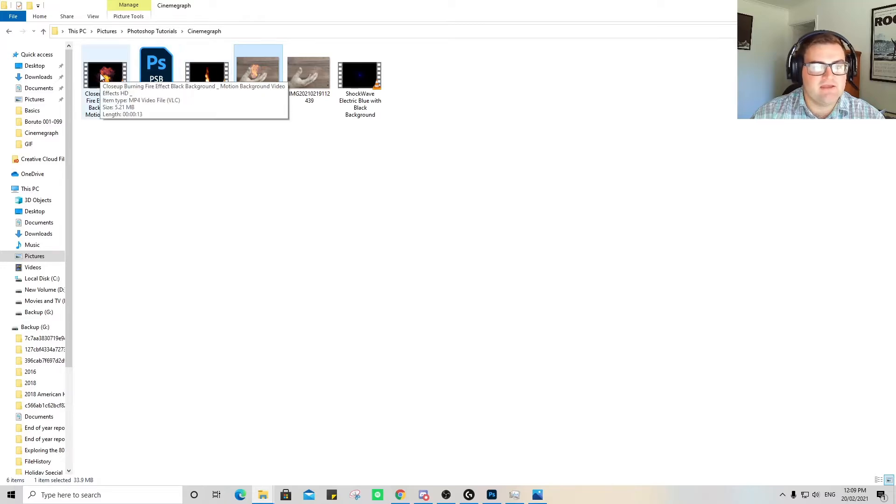
pyautogui.moveTo(101, 77)
pyautogui.mouseDown()
pyautogui.moveTo(310, 376)
pyautogui.moveTo(403, 458)
pyautogui.moveTo(472, 474)
pyautogui.moveTo(492, 496)
pyautogui.moveTo(515, 498)
pyautogui.moveTo(494, 420)
pyautogui.mouseUp()
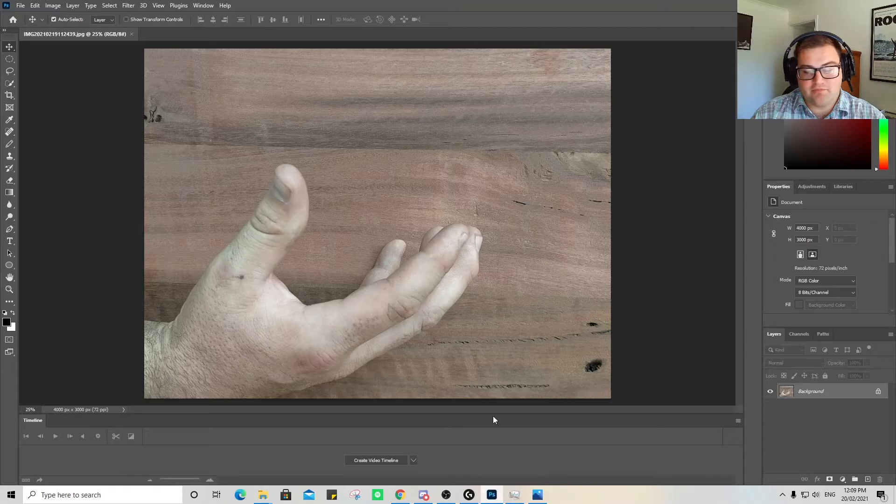
pyautogui.moveTo(348, 172); pyautogui.dragTo(348, 169)
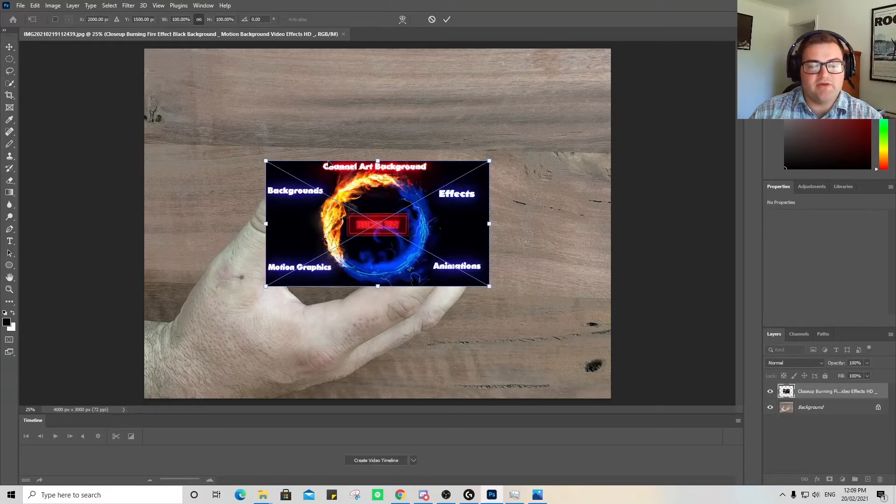
pyautogui.moveTo(264, 162); pyautogui.dragTo(136, 84)
pyautogui.moveTo(305, 191); pyautogui.dragTo(360, 173)
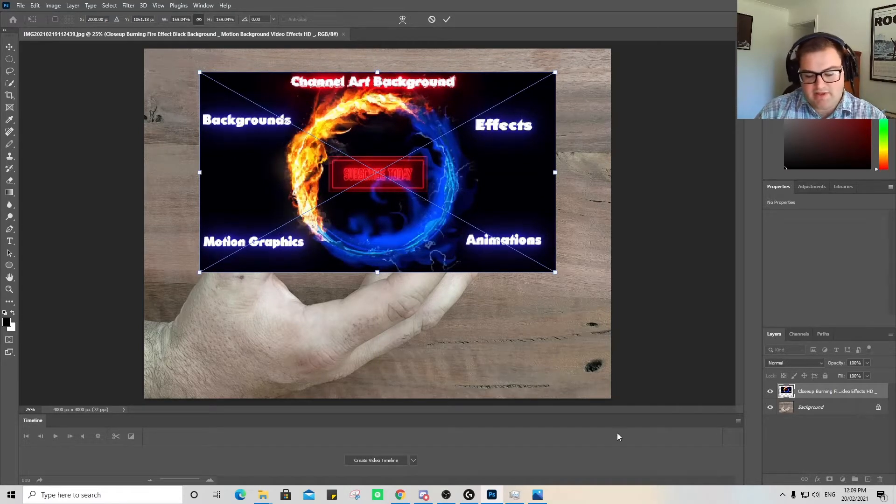
pyautogui.press('Return')
# Create a video timeline and unlock the Background layer so the hand photo gets its own track
pyautogui.click(374, 460)
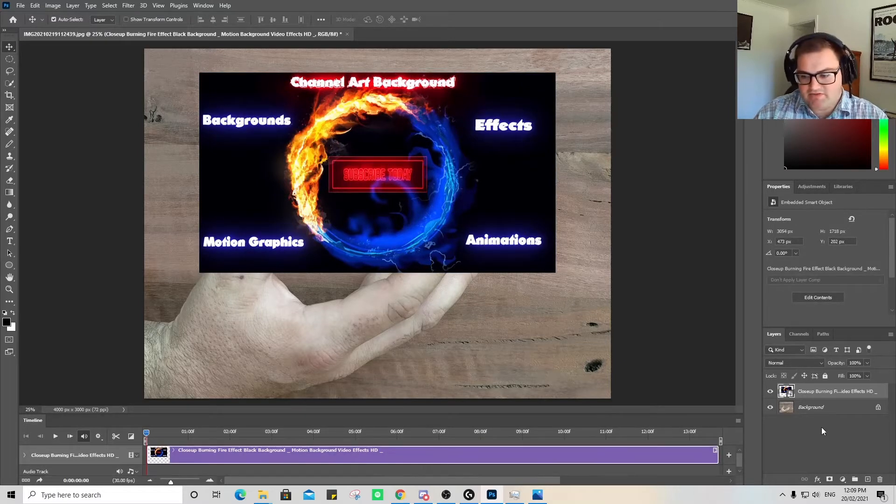
pyautogui.click(804, 408)
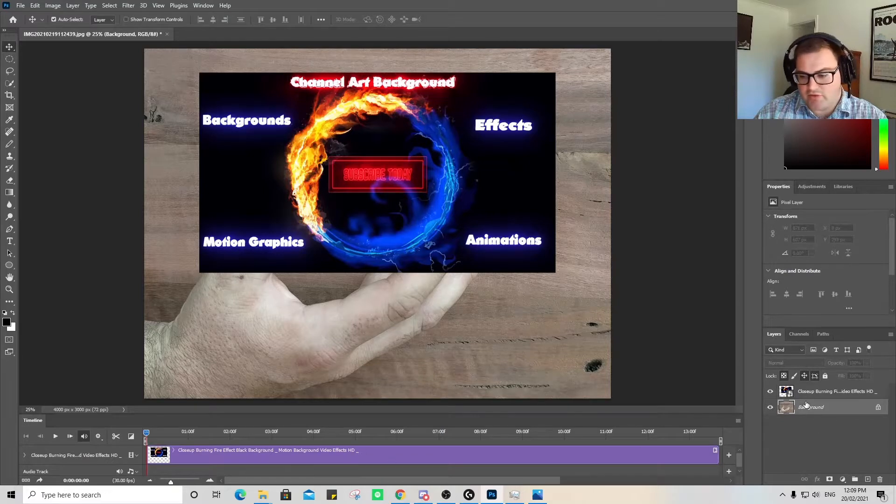
pyautogui.click(877, 407)
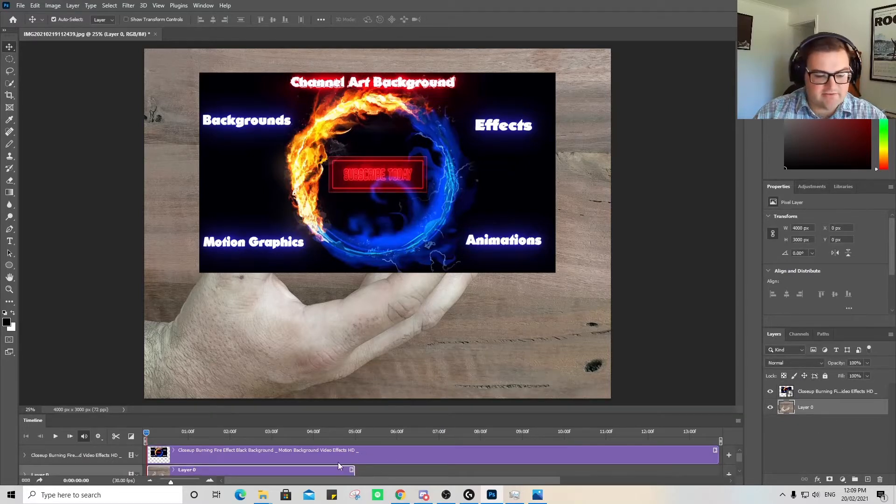
pyautogui.scroll(-1, 269, 469)
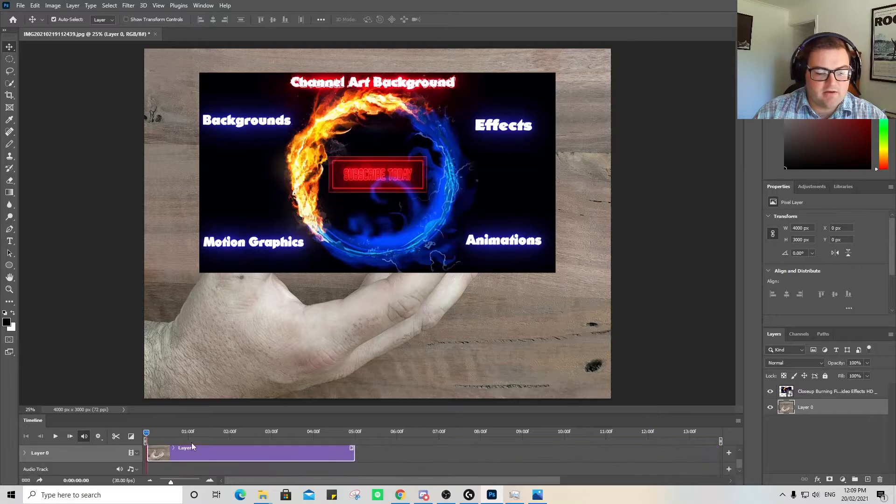
pyautogui.scroll(1, 225, 456)
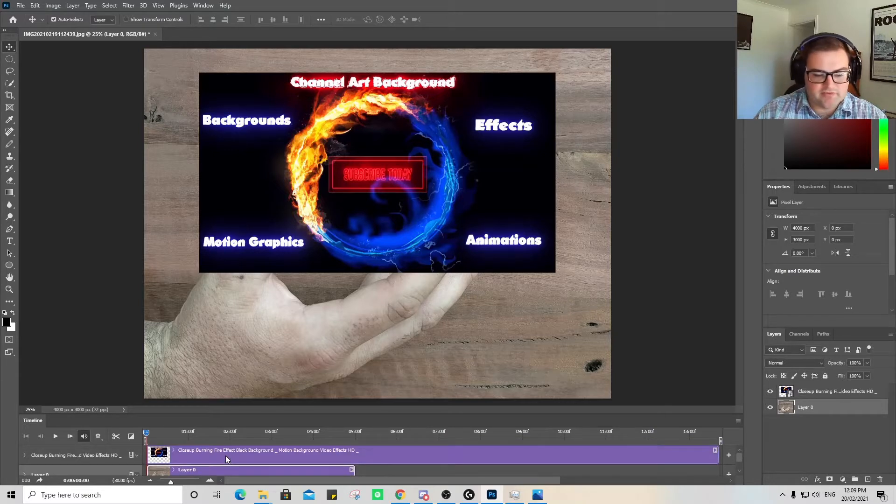
# Split the fire clip at 0:00:06:13 and delete the part before the cut
pyautogui.moveTo(152, 433); pyautogui.dragTo(413, 449)
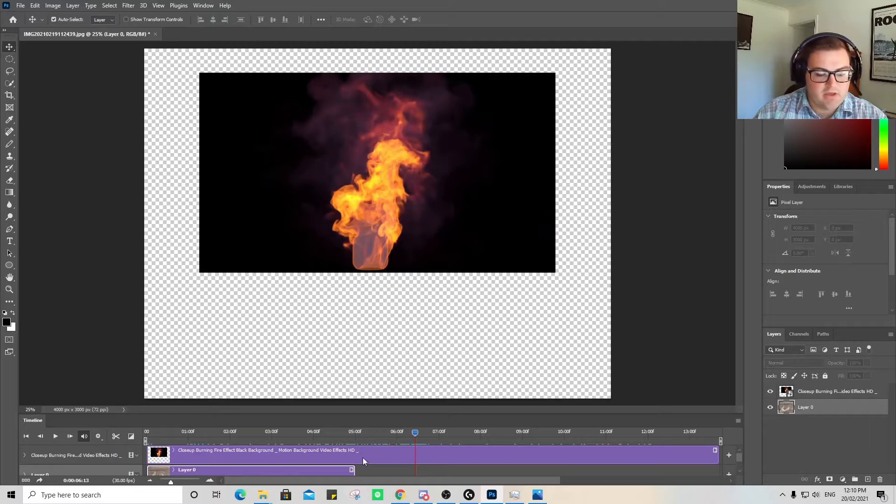
pyautogui.click(391, 451)
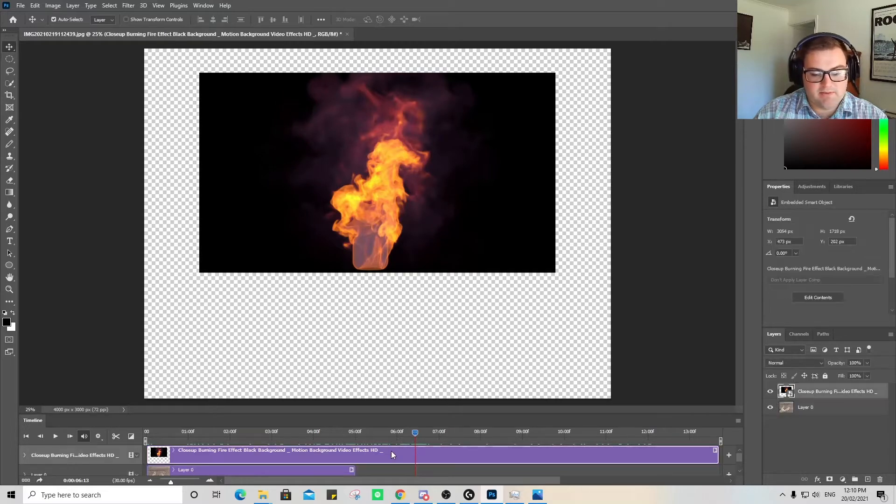
pyautogui.click(117, 436)
pyautogui.click(358, 470)
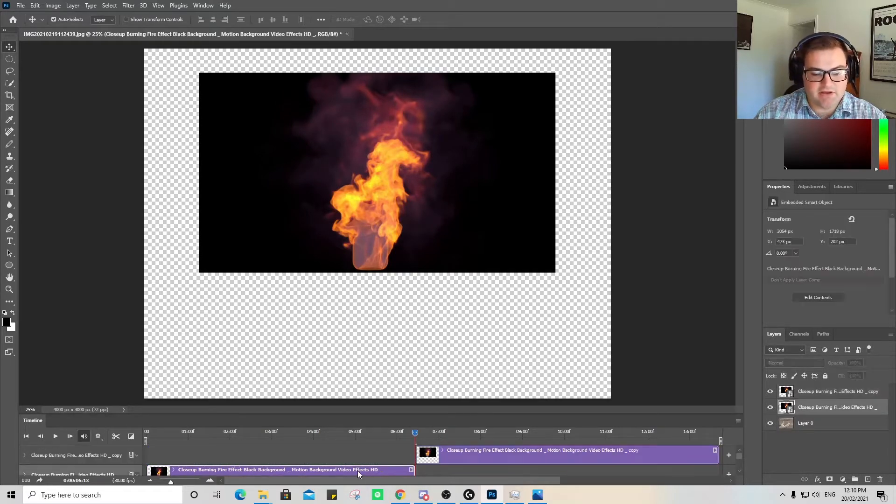
pyautogui.press('Delete')
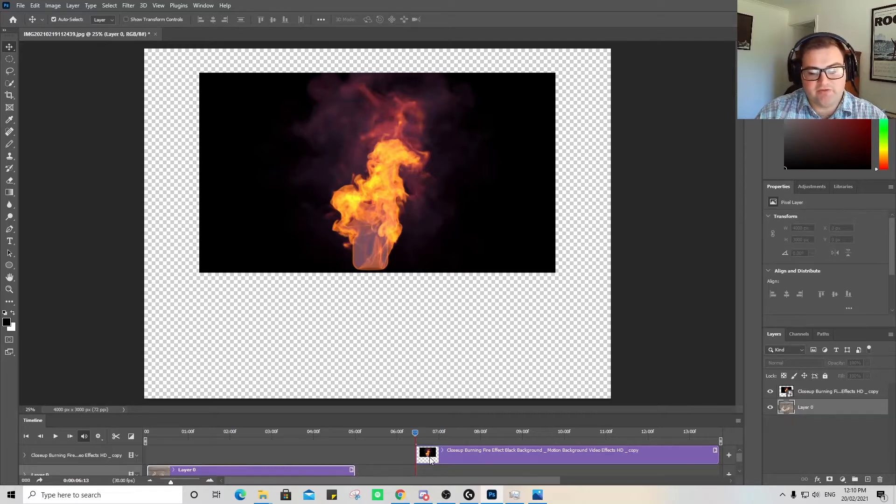
# Move the remaining fire clip to the start of the timeline and extend the Layer 0 clip to the same end
pyautogui.moveTo(440, 457); pyautogui.dragTo(171, 458)
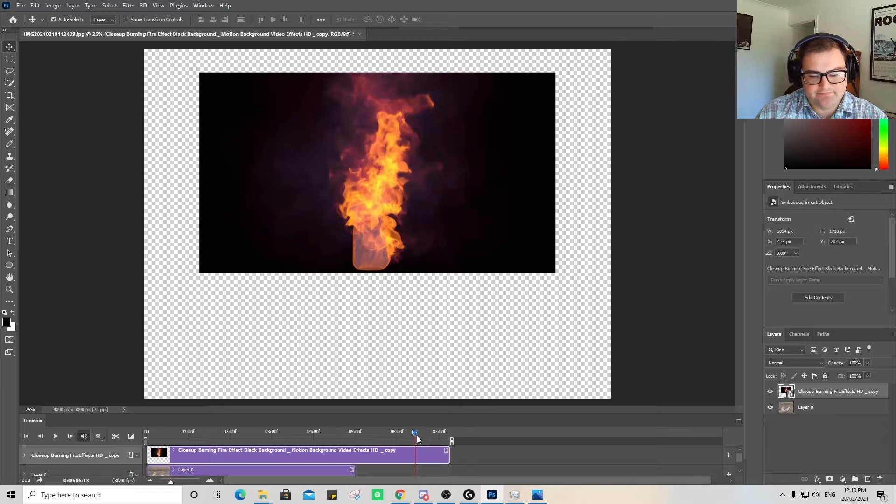
pyautogui.moveTo(416, 435); pyautogui.dragTo(436, 434)
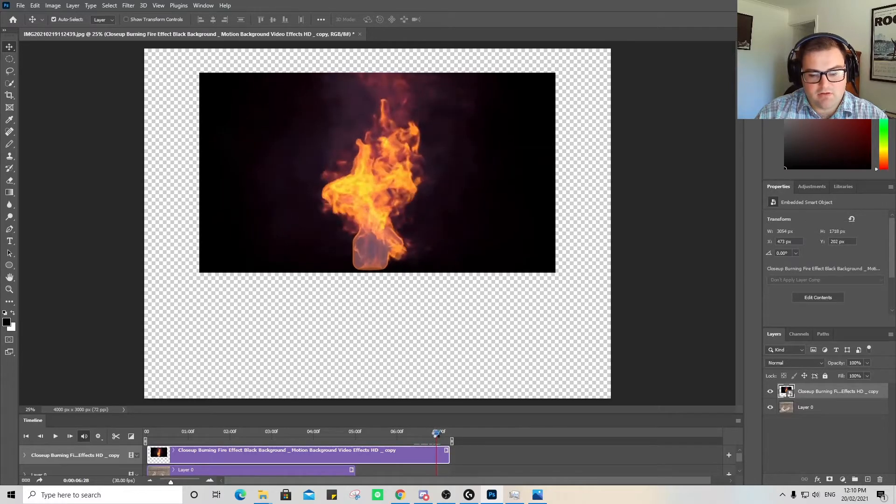
pyautogui.click(342, 471)
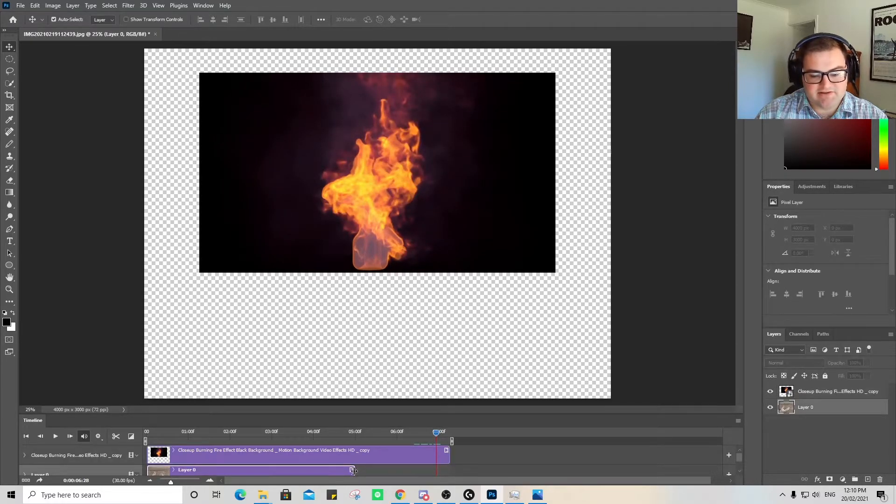
pyautogui.moveTo(353, 470); pyautogui.dragTo(449, 471)
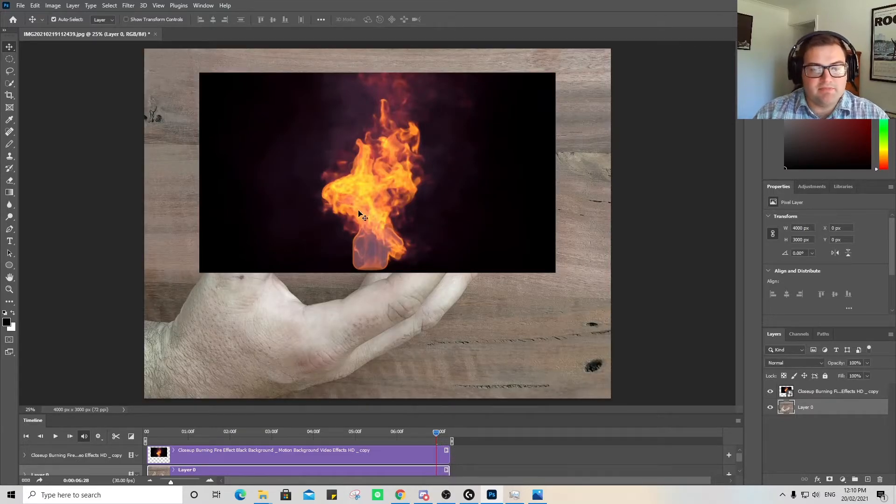
# Move the fire layer to about X 113 px, Y 214 px and set its blend mode to Screen
pyautogui.click(825, 392)
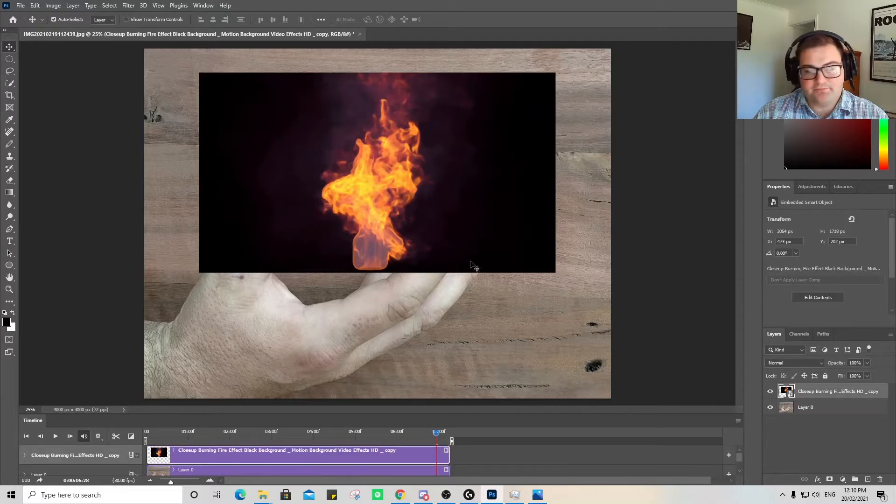
pyautogui.moveTo(361, 208); pyautogui.dragTo(319, 210)
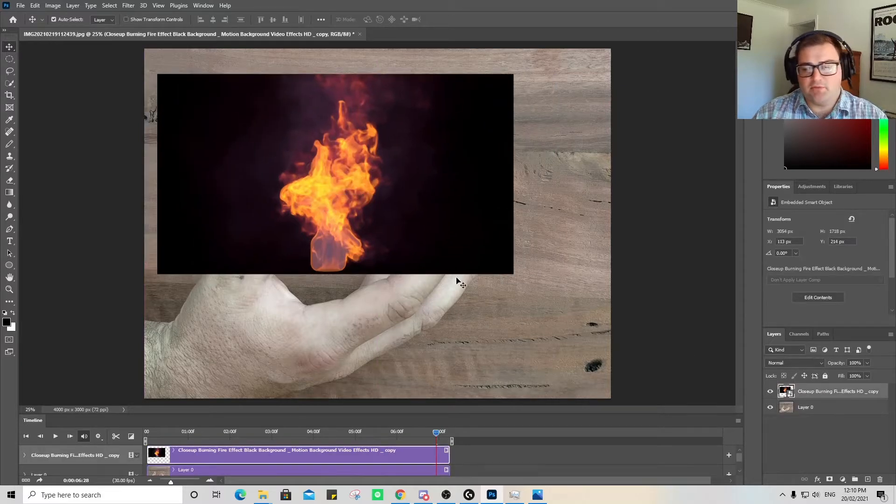
pyautogui.click(822, 363)
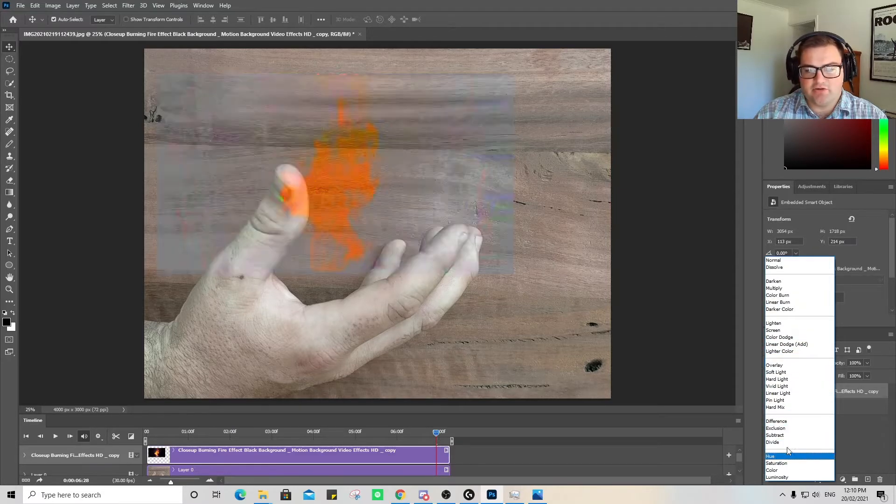
pyautogui.click(789, 332)
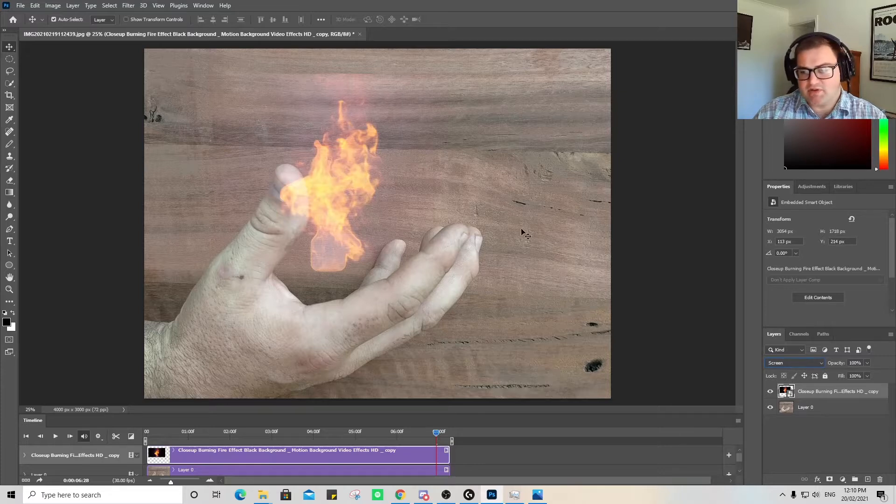
# Add a Brightness/Contrast adjustment layer on top with contrast 56 and brightness -54
pyautogui.click(813, 188)
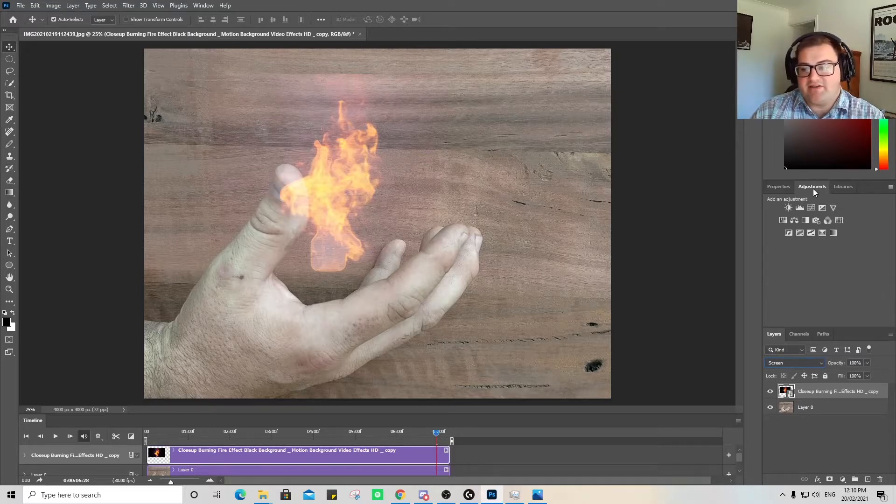
pyautogui.click(788, 208)
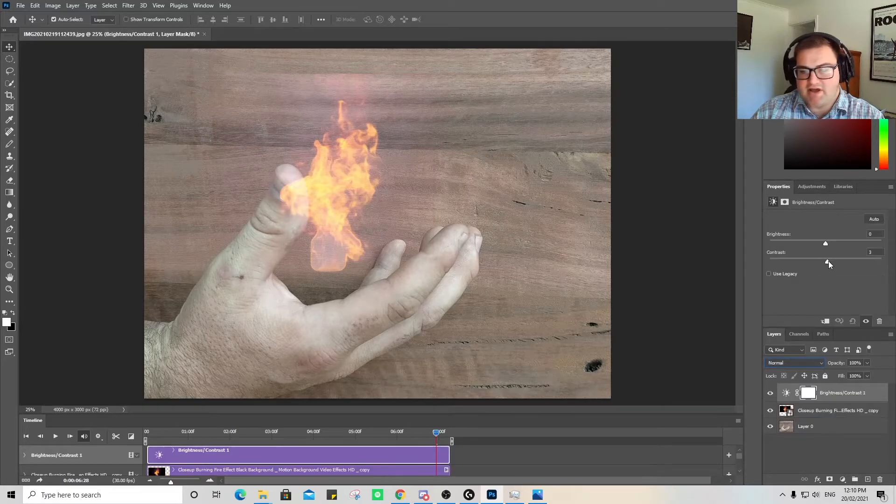
pyautogui.moveTo(844, 262); pyautogui.dragTo(866, 265)
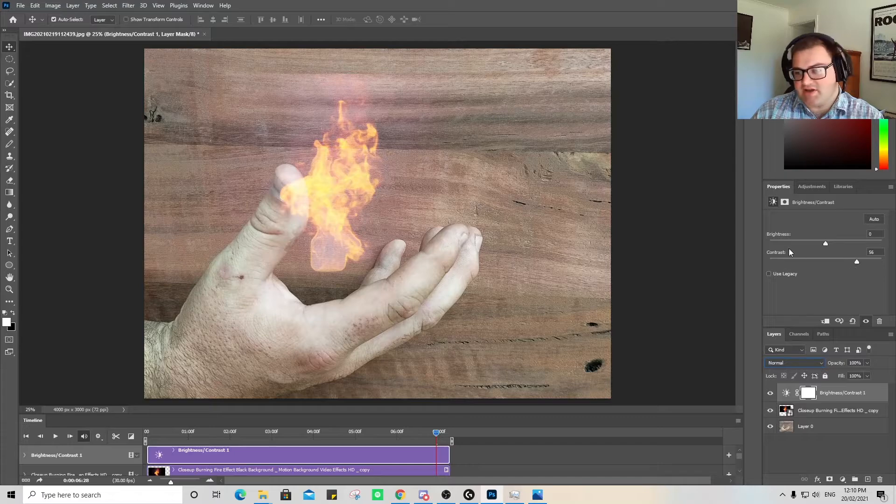
pyautogui.moveTo(827, 242); pyautogui.dragTo(806, 245)
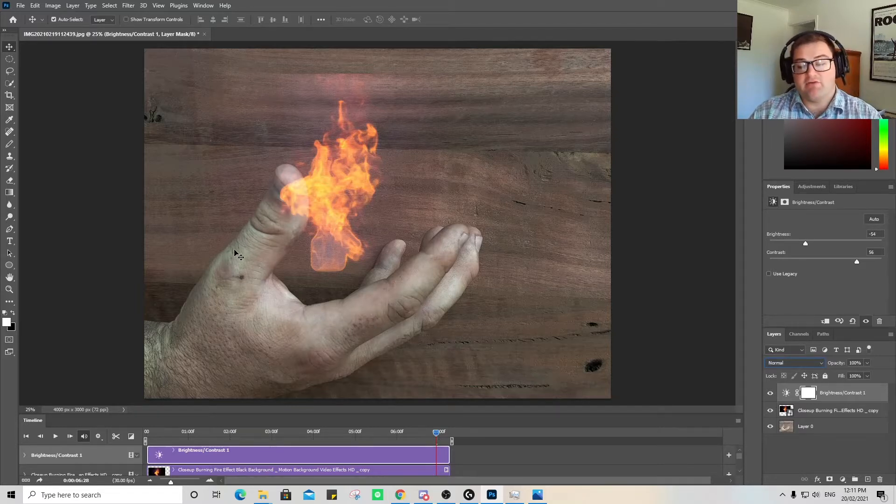
# Scale the fire layer to about 203% and position the flame above the palm at about X -267 px, Y -232 px
pyautogui.click(812, 411)
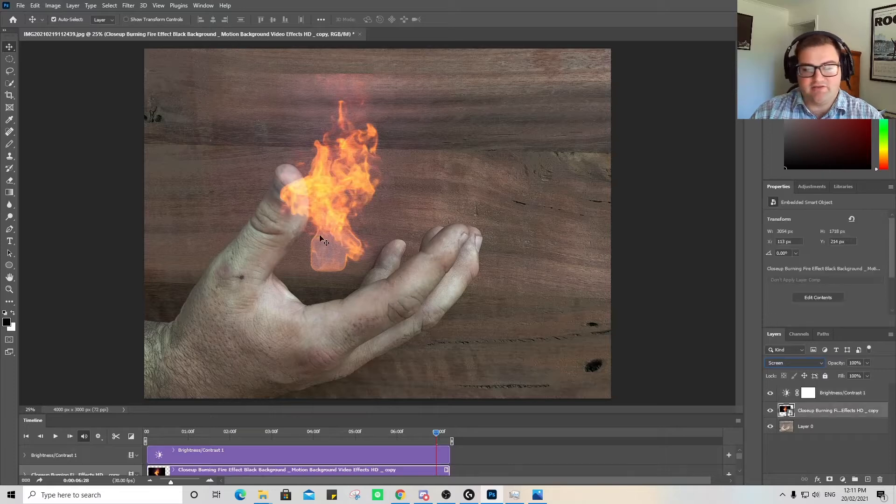
pyautogui.moveTo(340, 252)
pyautogui.mouseDown()
pyautogui.moveTo(346, 247)
pyautogui.moveTo(342, 255)
pyautogui.mouseUp()
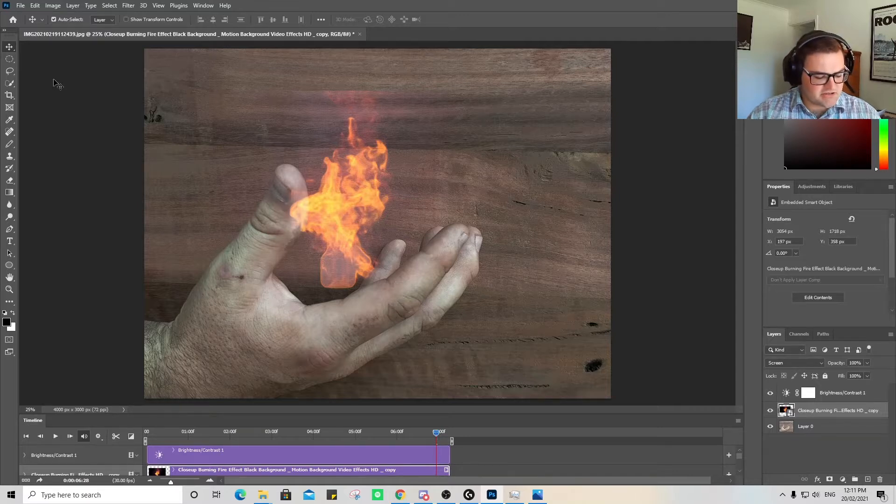
pyautogui.hotkey('ctrl', 't')
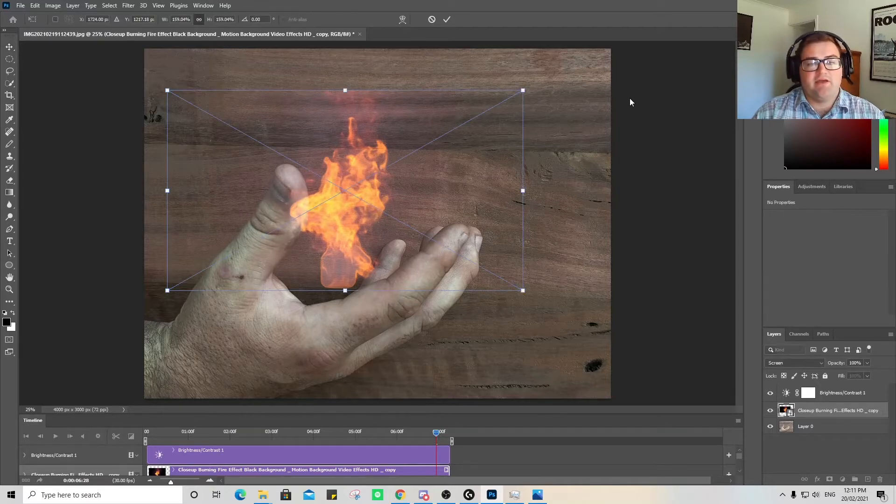
pyautogui.moveTo(523, 91); pyautogui.dragTo(622, 35)
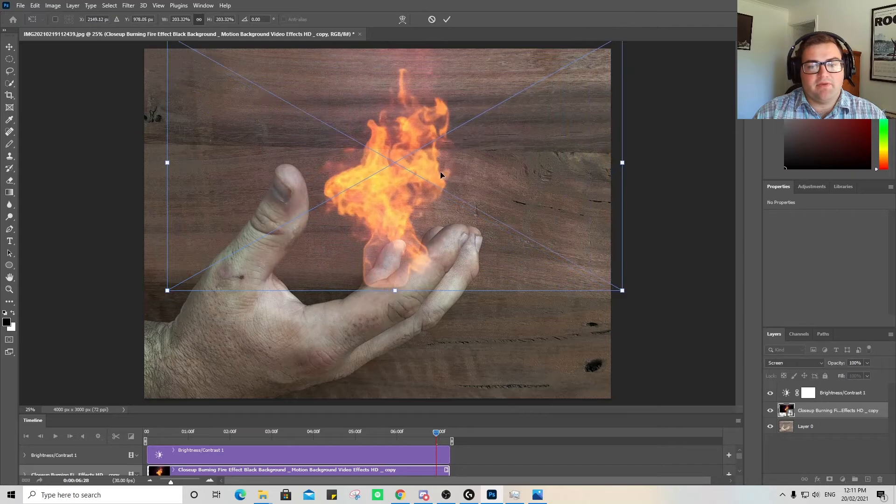
pyautogui.moveTo(409, 186); pyautogui.dragTo(359, 173)
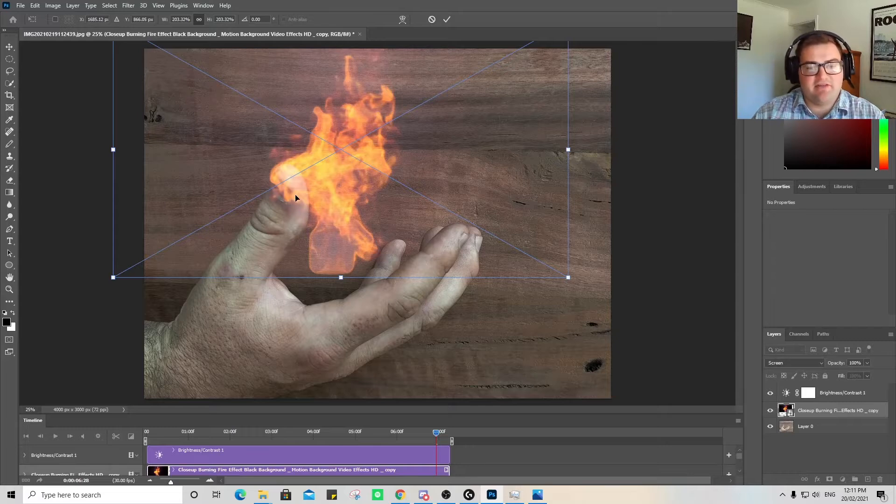
pyautogui.press('Return')
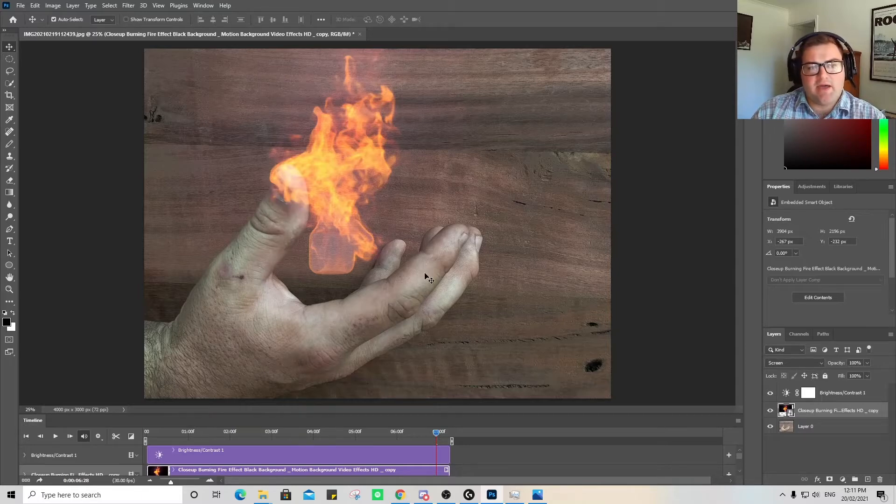
pyautogui.click(20, 7)
pyautogui.click(26, 22)
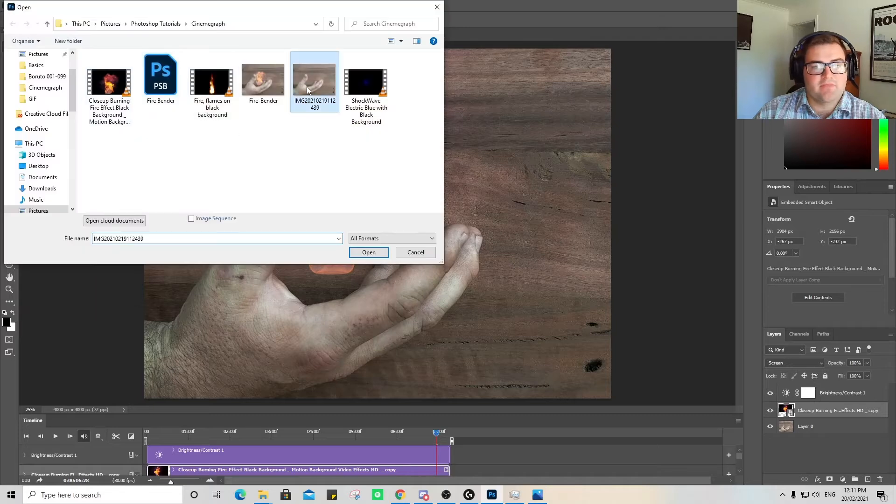
pyautogui.doubleClick(306, 85)
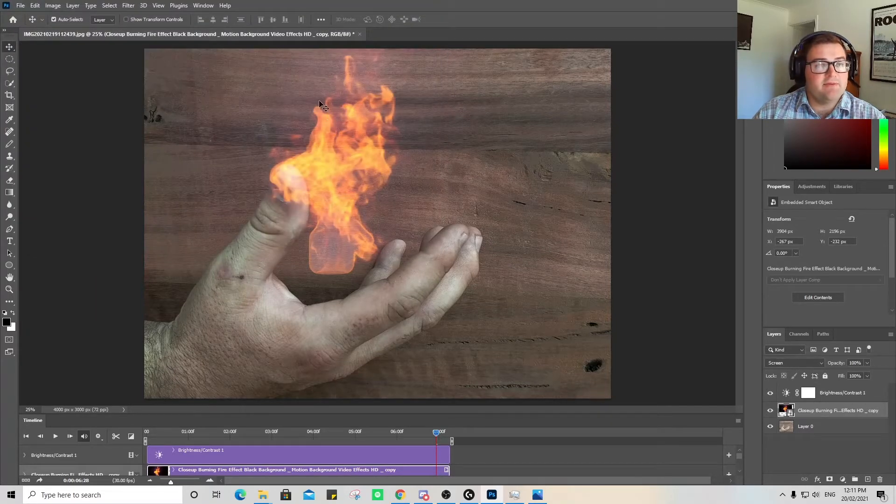
pyautogui.click(20, 6)
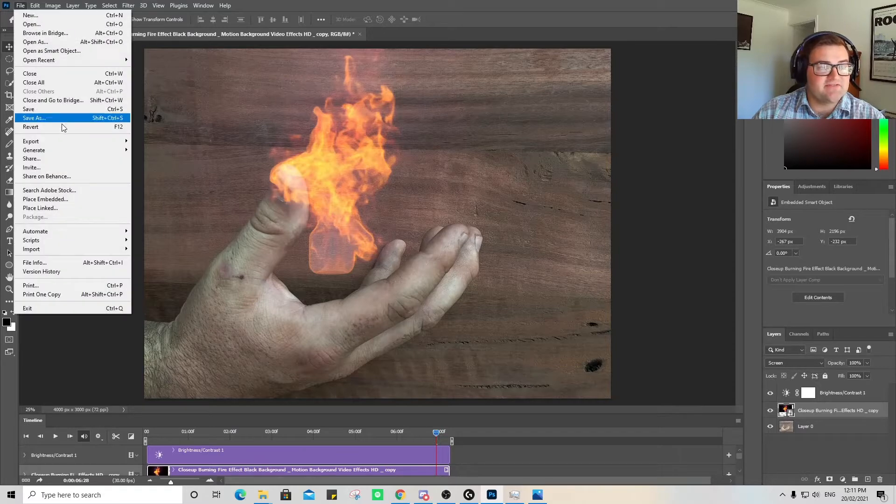
pyautogui.click(51, 114)
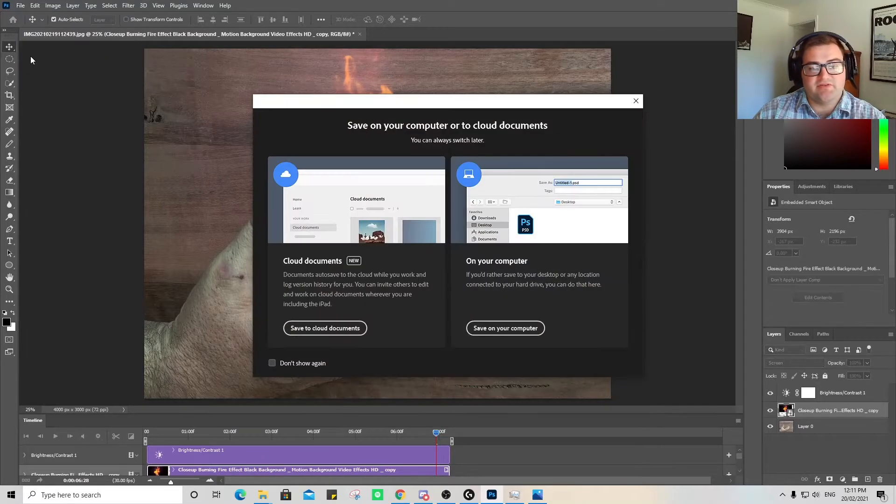
pyautogui.click(487, 331)
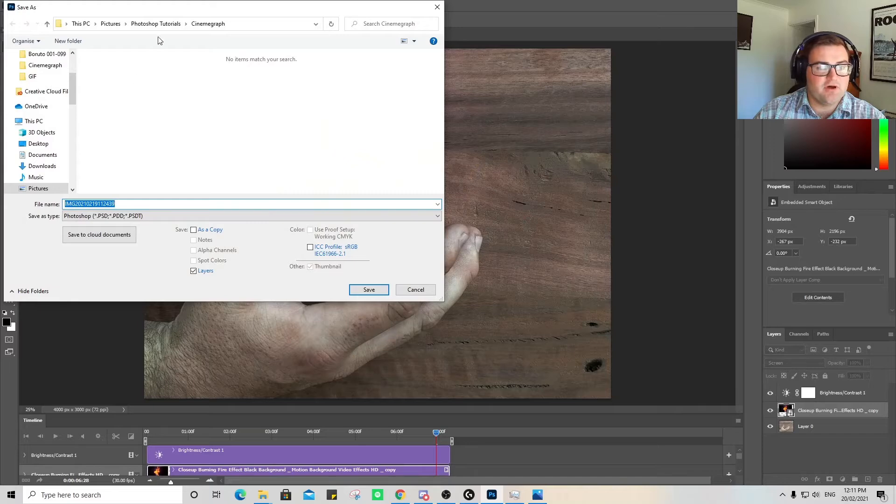
pyautogui.click(375, 291)
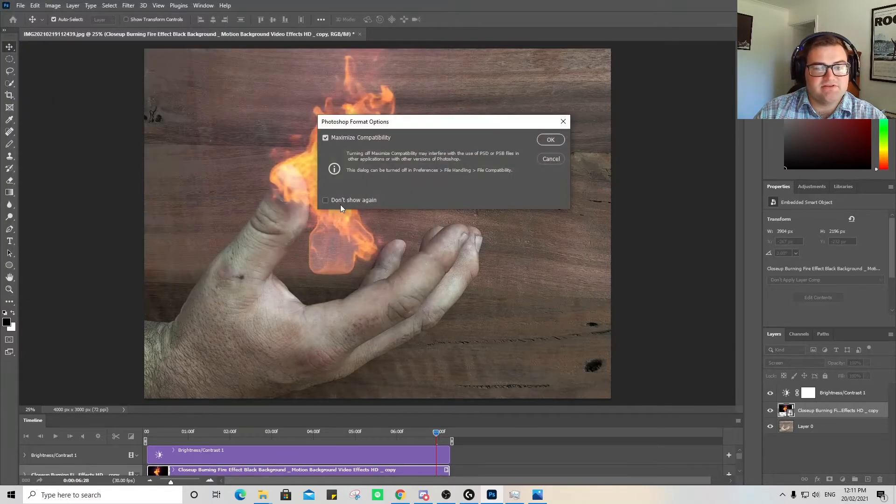
pyautogui.click(550, 139)
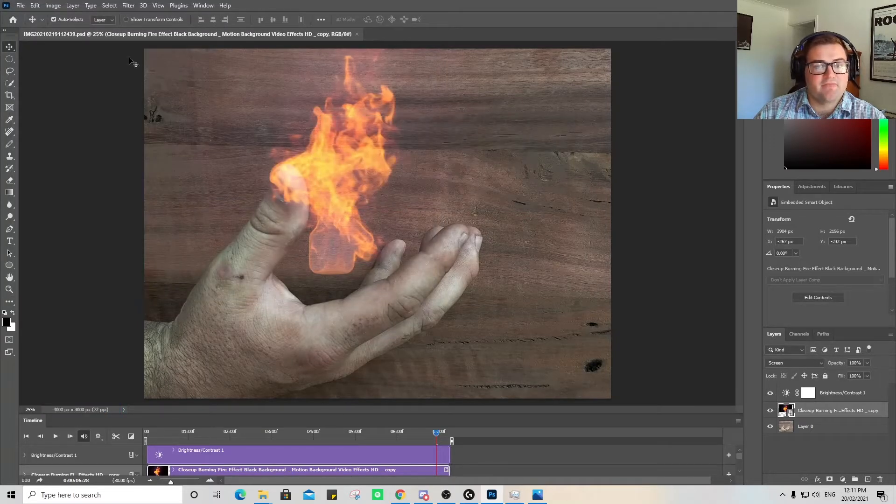
# Open the original hand photo IMG20210219112439.jpg as a separate document
pyautogui.click(21, 5)
pyautogui.click(33, 25)
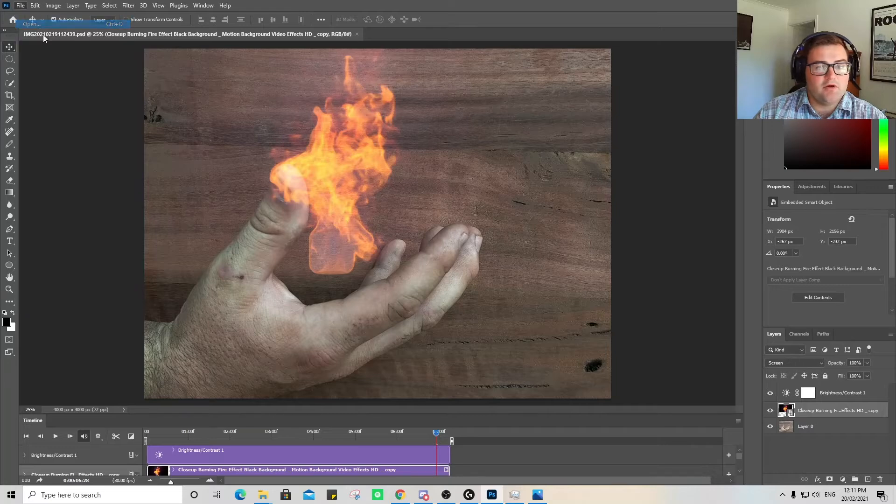
pyautogui.doubleClick(312, 87)
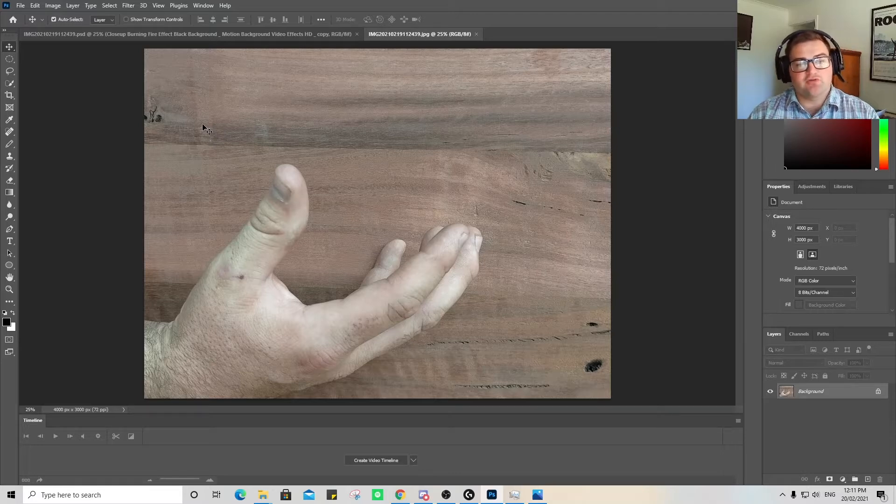
# Try to select the hand in the photo with the Magic Wand at tolerance 32
pyautogui.click(10, 85)
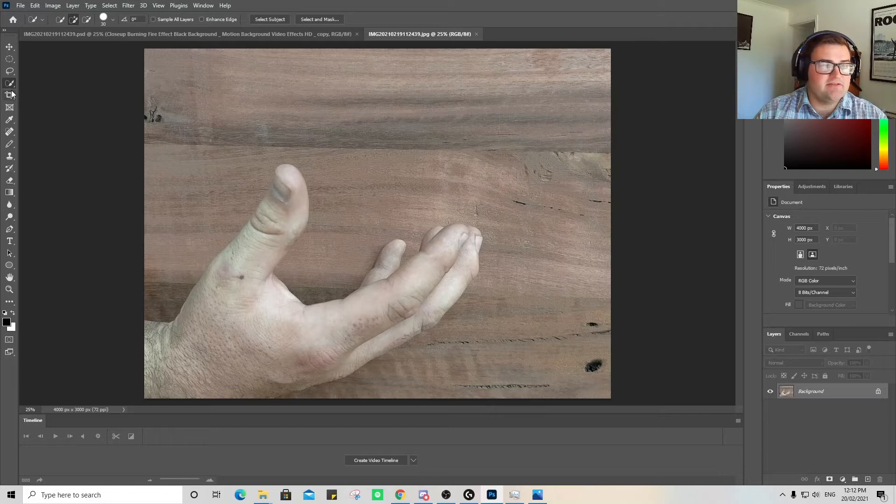
pyautogui.rightClick(9, 86)
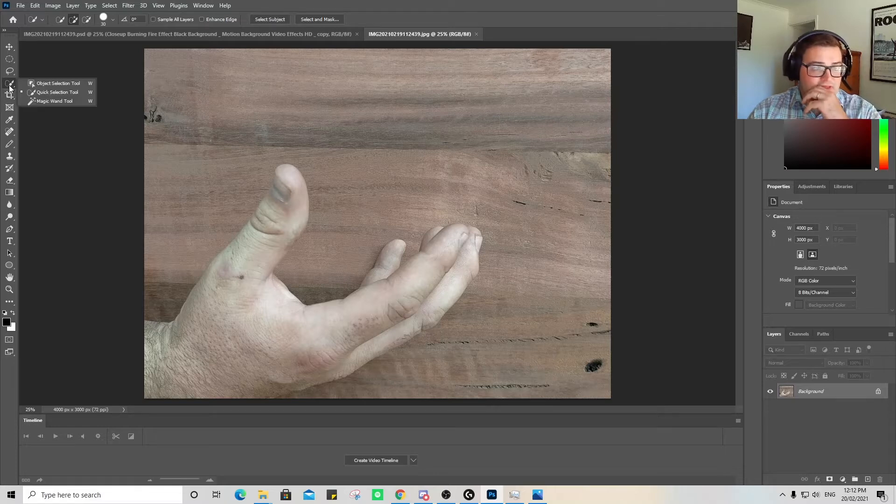
pyautogui.click(55, 101)
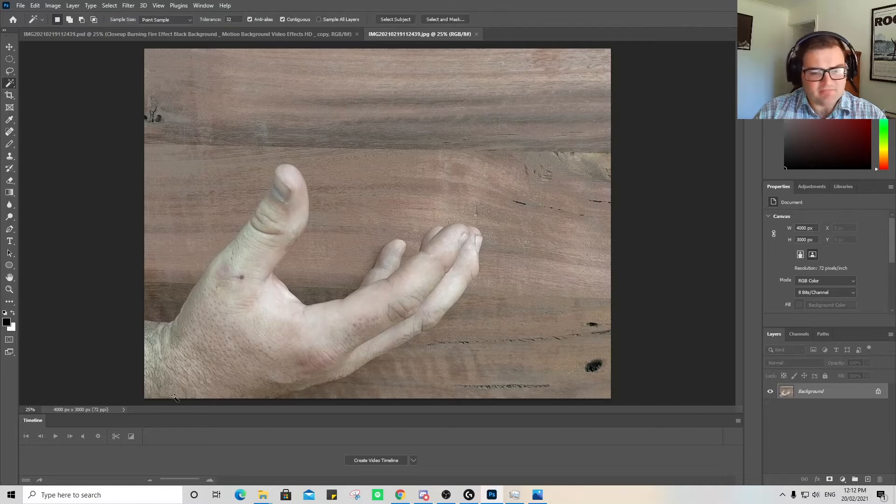
pyautogui.click(254, 317)
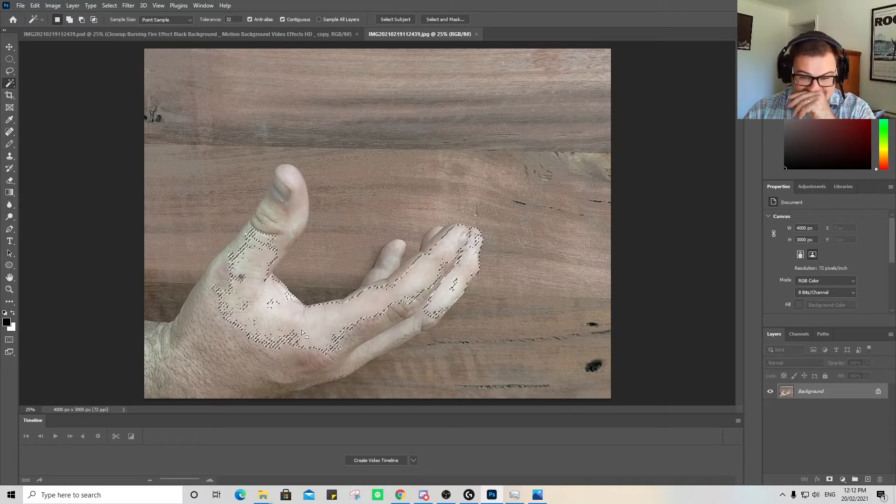
# Clear the selection and set up the Quick Selection tool with a brush size of 125
pyautogui.rightClick(9, 83)
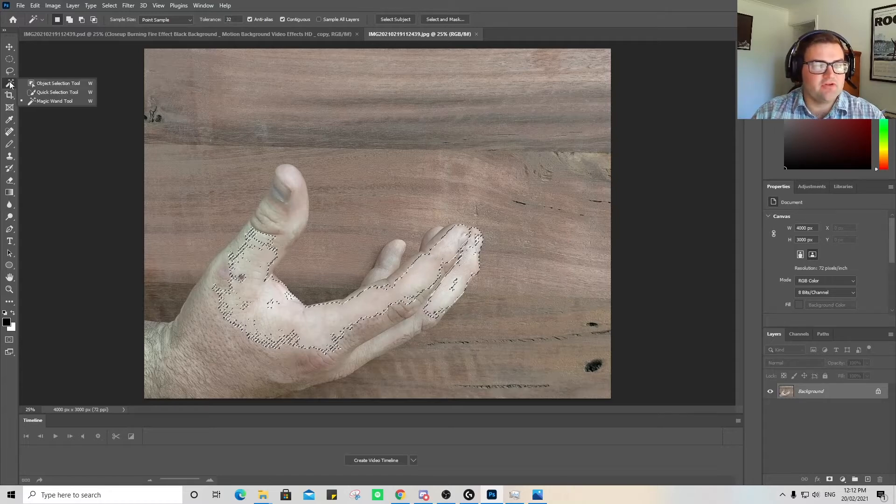
pyautogui.click(46, 91)
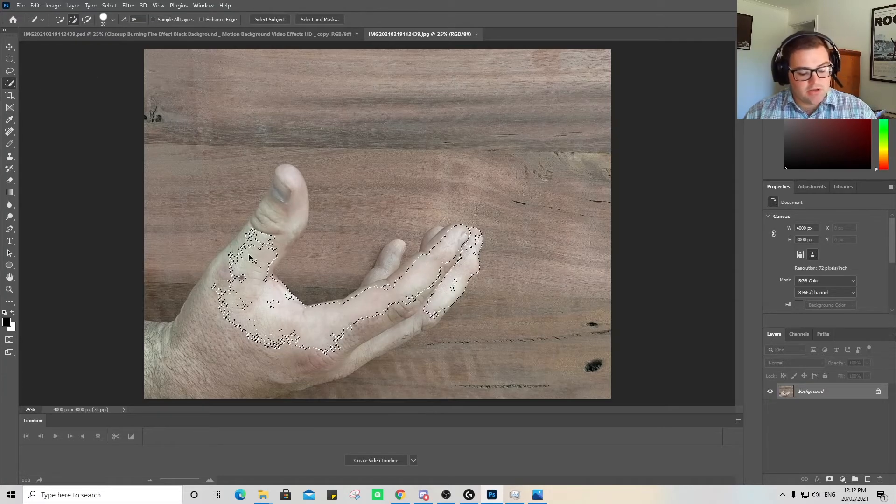
pyautogui.hotkey('ctrl', 'd')
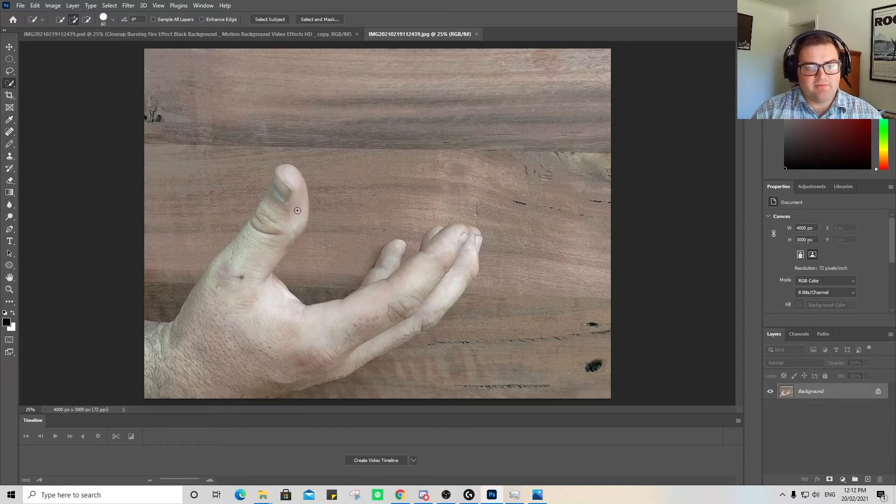
pyautogui.press(']')
pyautogui.press(']')
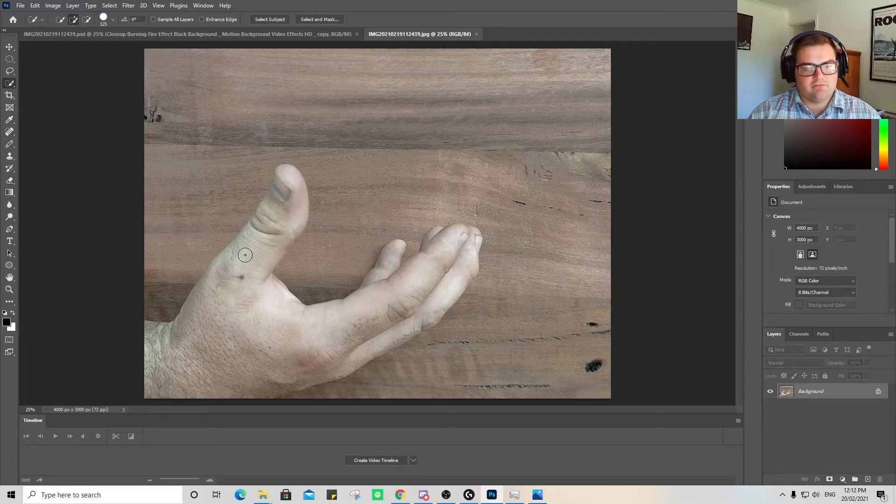
# Try adding a patch at the base of the thumb to the selection and subtracting part of it
pyautogui.moveTo(245, 254); pyautogui.dragTo(282, 238)
pyautogui.press('alt')
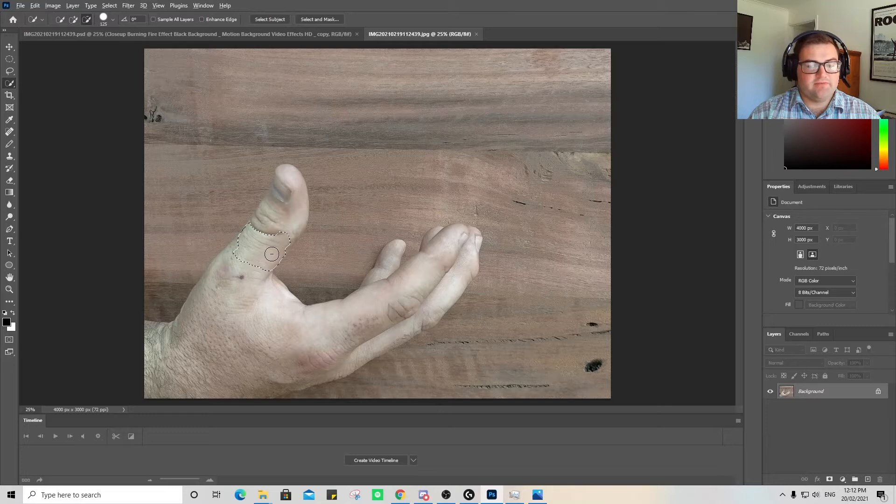
pyautogui.moveTo(267, 247)
pyautogui.mouseDown()
pyautogui.moveTo(280, 229)
pyautogui.moveTo(289, 241)
pyautogui.moveTo(276, 271)
pyautogui.moveTo(266, 275)
pyautogui.moveTo(284, 240)
pyautogui.moveTo(275, 225)
pyautogui.moveTo(271, 258)
pyautogui.moveTo(261, 263)
pyautogui.moveTo(272, 232)
pyautogui.moveTo(262, 262)
pyautogui.moveTo(243, 272)
pyautogui.moveTo(266, 239)
pyautogui.moveTo(241, 267)
pyautogui.moveTo(263, 226)
pyautogui.moveTo(243, 270)
pyautogui.moveTo(249, 238)
pyautogui.moveTo(234, 257)
pyautogui.moveTo(247, 216)
pyautogui.mouseUp()
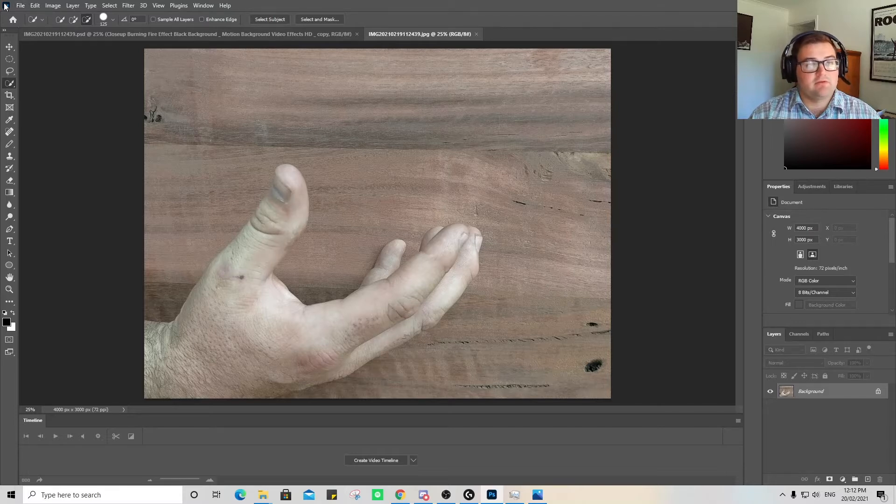
# Select the wrist, palm, front fingers and entire thumb with the Quick Selection tool
pyautogui.moveTo(275, 214)
pyautogui.mouseDown()
pyautogui.moveTo(224, 291)
pyautogui.moveTo(211, 338)
pyautogui.moveTo(180, 360)
pyautogui.moveTo(151, 342)
pyautogui.moveTo(160, 354)
pyautogui.moveTo(244, 356)
pyautogui.moveTo(268, 315)
pyautogui.moveTo(295, 332)
pyautogui.moveTo(378, 328)
pyautogui.moveTo(411, 313)
pyautogui.moveTo(466, 254)
pyautogui.mouseUp()
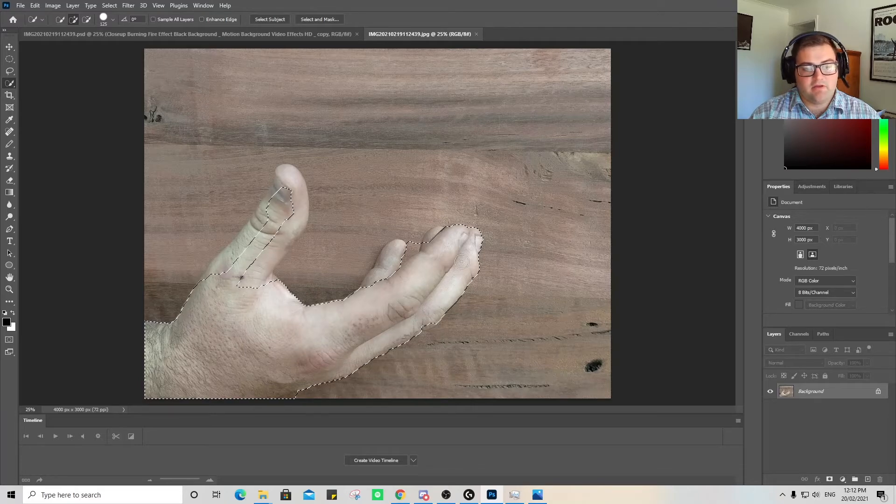
pyautogui.moveTo(255, 246)
pyautogui.mouseDown()
pyautogui.moveTo(291, 182)
pyautogui.moveTo(290, 212)
pyautogui.moveTo(260, 275)
pyautogui.mouseUp()
pyautogui.moveTo(292, 229)
pyautogui.mouseDown()
pyautogui.moveTo(262, 274)
pyautogui.moveTo(274, 295)
pyautogui.moveTo(267, 278)
pyautogui.moveTo(275, 286)
pyautogui.moveTo(242, 286)
pyautogui.moveTo(251, 252)
pyautogui.moveTo(215, 277)
pyautogui.moveTo(248, 240)
pyautogui.mouseUp()
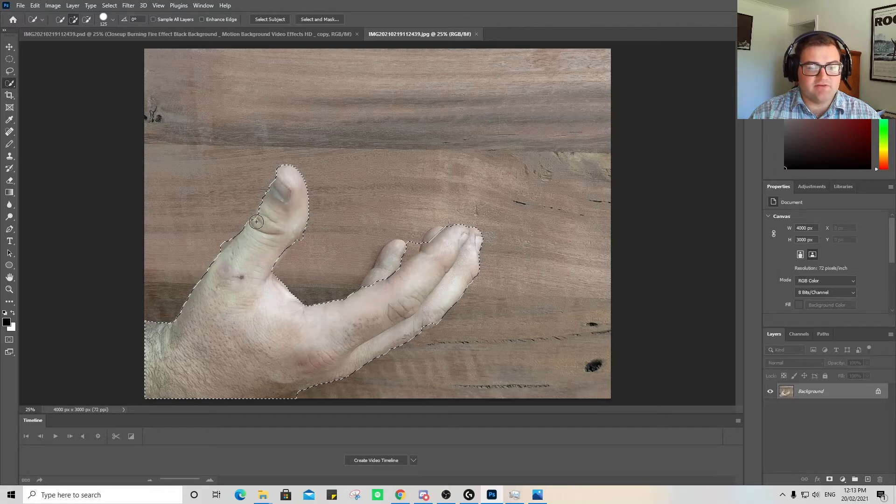
pyautogui.moveTo(281, 178); pyautogui.dragTo(284, 171)
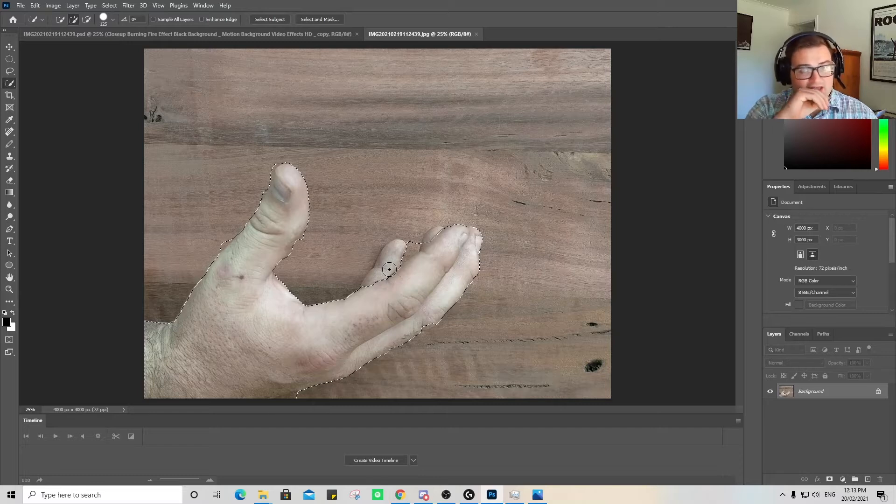
# Refine the hand selection along the fingertips and underside, subtracting the area between the small back finger and the front fingers
pyautogui.press('alt')
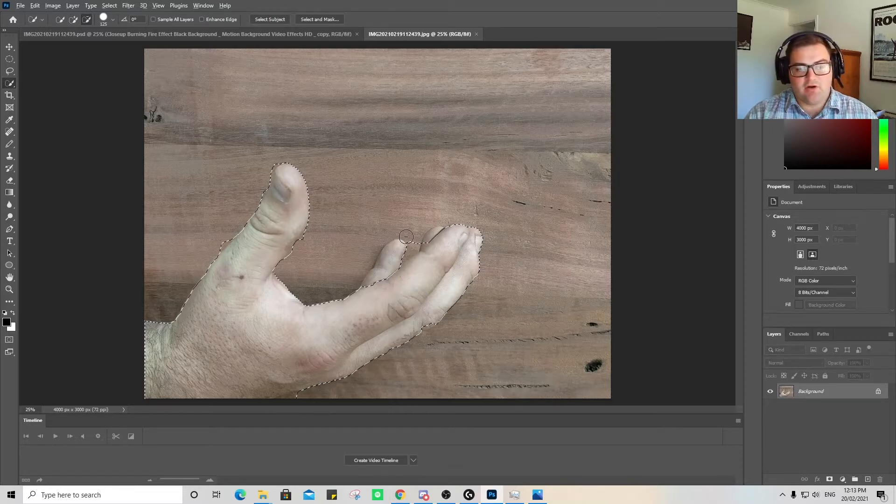
pyautogui.keyDown('alt'); pyautogui.click(416, 249); pyautogui.keyUp('alt')
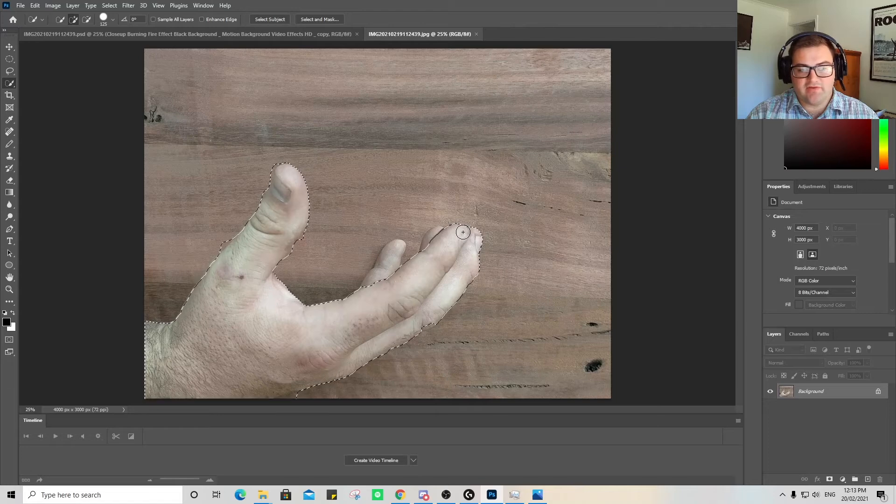
pyautogui.press('alt')
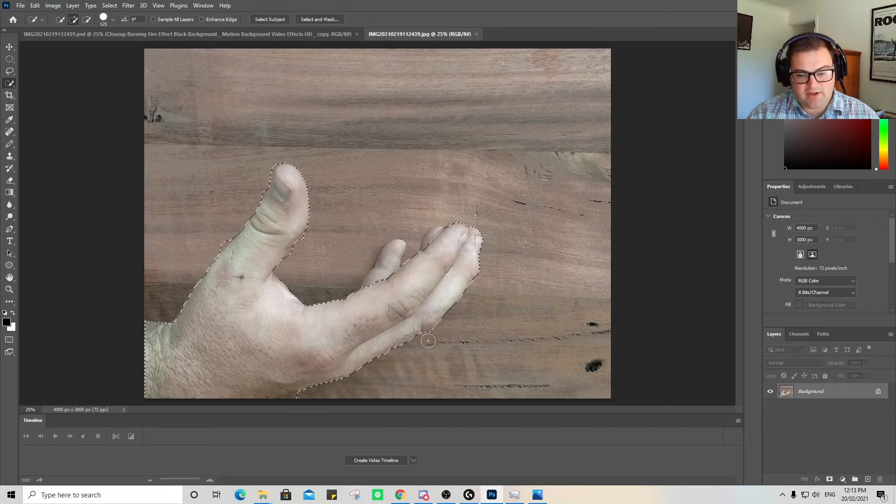
pyautogui.press('alt')
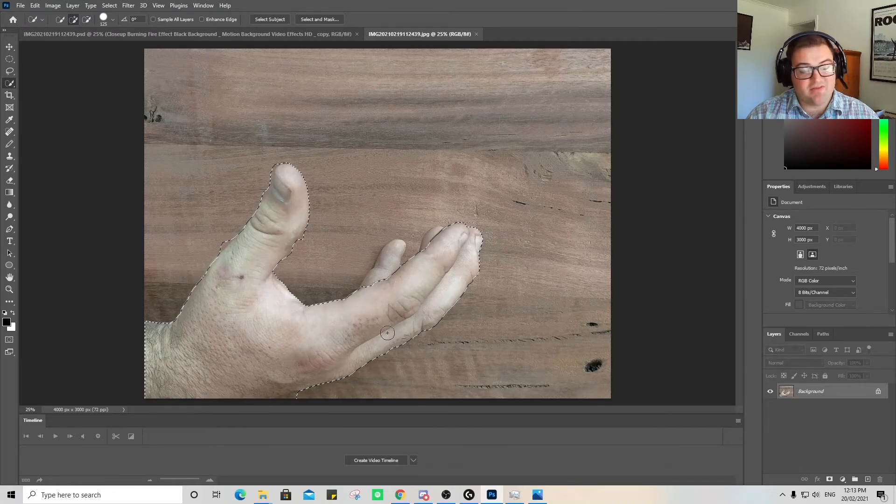
pyautogui.press('alt')
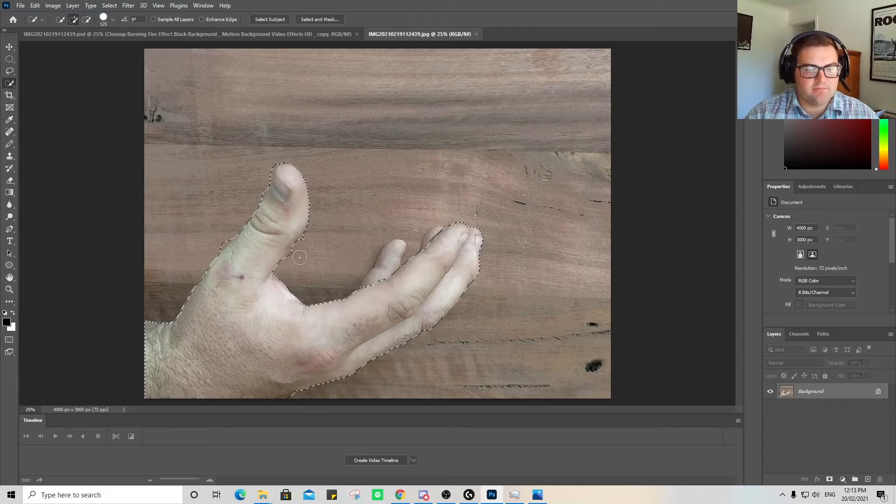
# Subtract the stray wood background from the selection along the inner and outer edges of the thumb
pyautogui.press('alt')
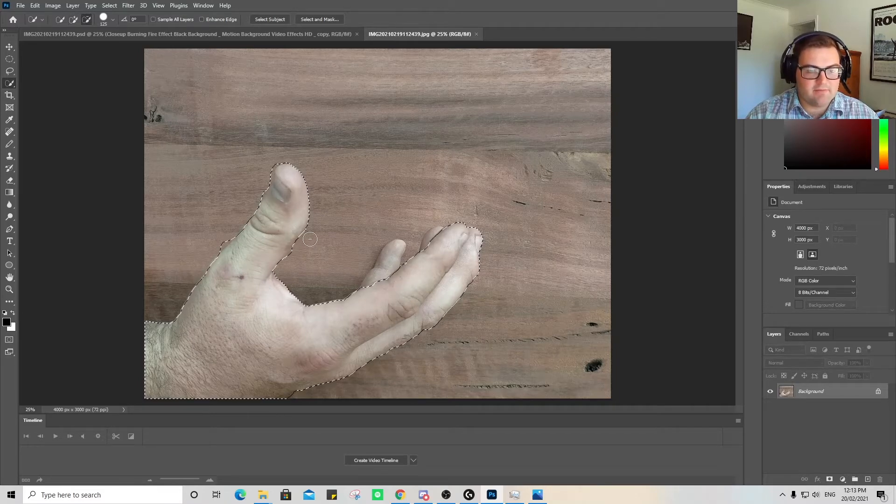
pyautogui.press('alt')
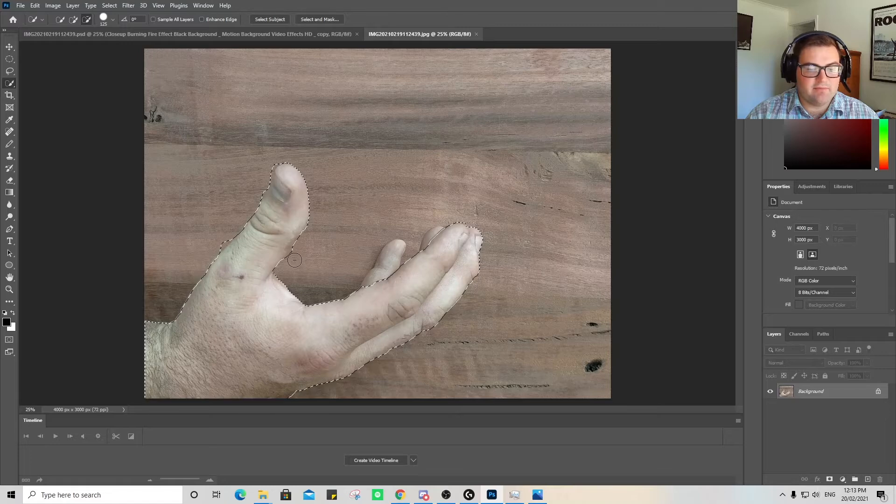
pyautogui.press('alt')
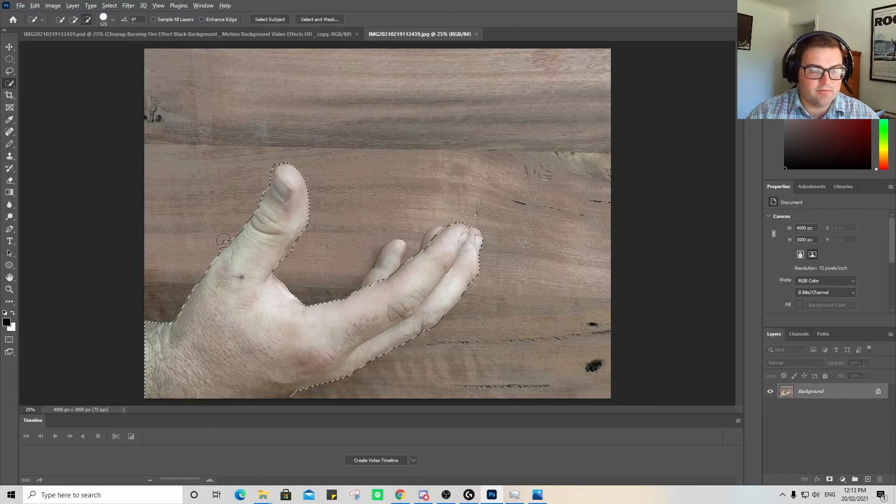
pyautogui.keyDown('alt'); pyautogui.click(219, 244); pyautogui.keyUp('alt')
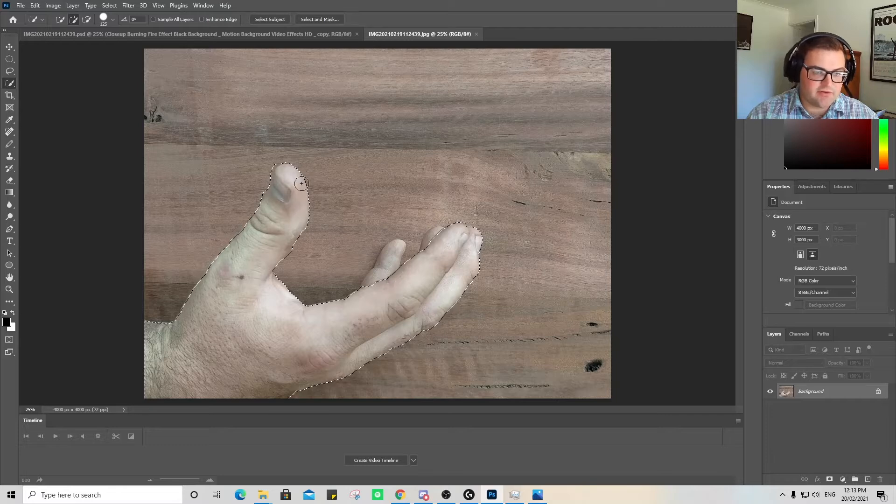
pyautogui.keyDown('alt'); pyautogui.click(295, 260); pyautogui.keyUp('alt')
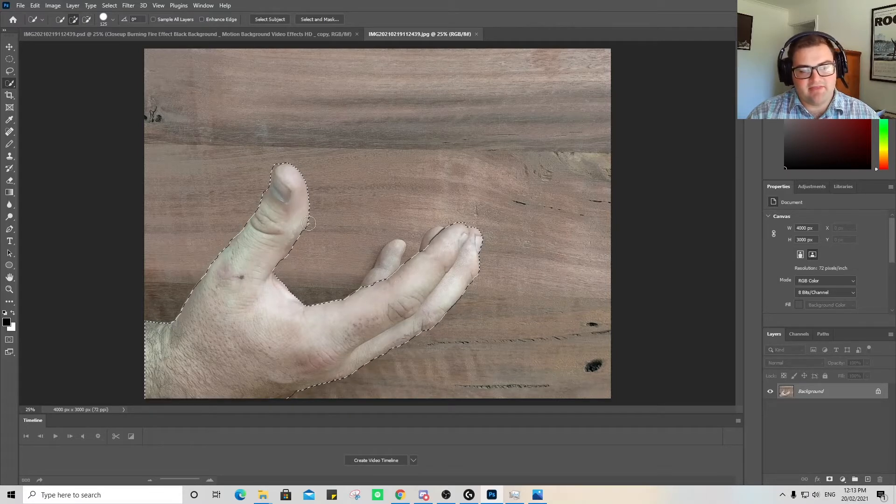
pyautogui.keyDown('alt'); pyautogui.click(291, 261); pyautogui.keyUp('alt')
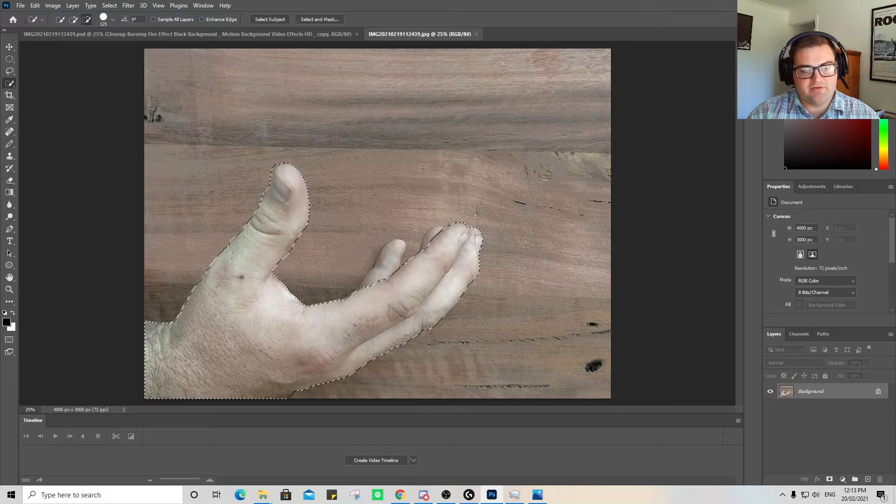
pyautogui.keyDown('alt'); pyautogui.click(291, 260); pyautogui.keyUp('alt')
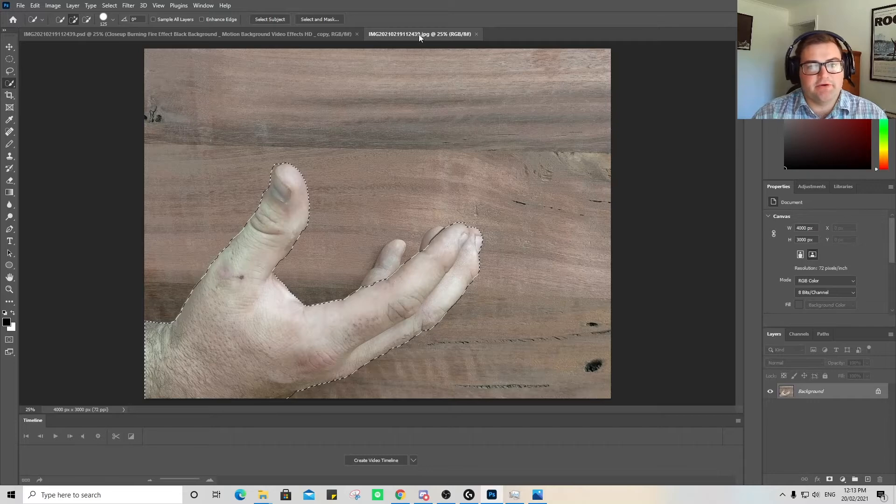
# Float the hand photo in its own window beside the fire composite and unlock its Background layer for moving
pyautogui.moveTo(418, 34); pyautogui.dragTo(440, 35)
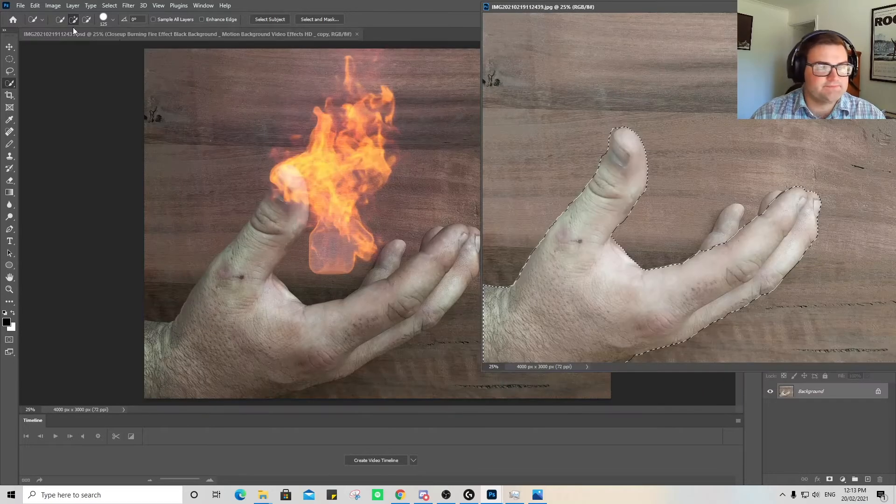
pyautogui.click(10, 47)
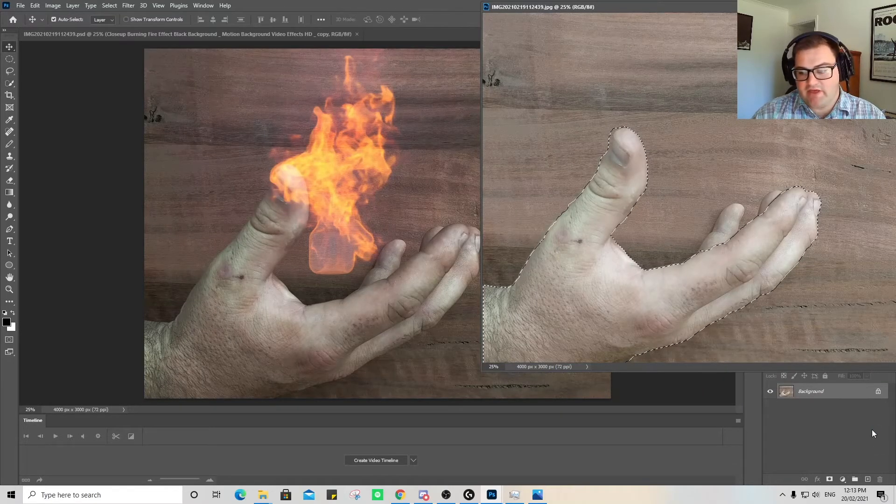
pyautogui.click(878, 391)
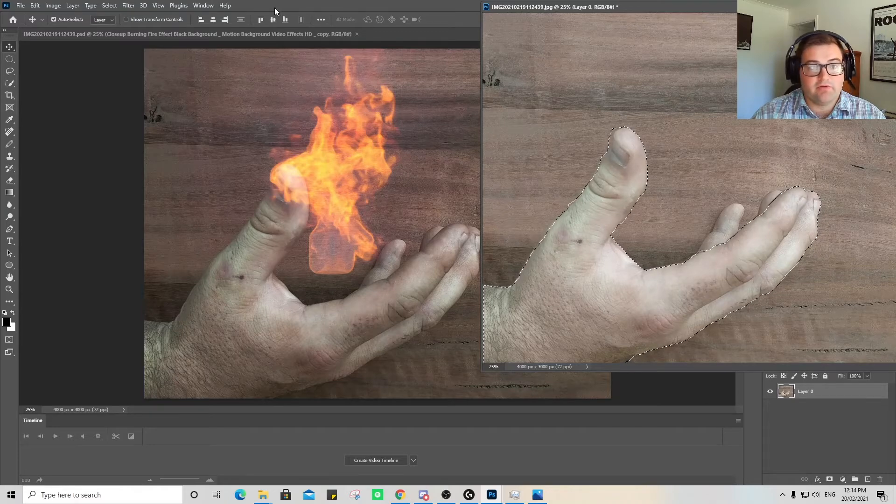
pyautogui.moveTo(597, 253); pyautogui.dragTo(289, 253)
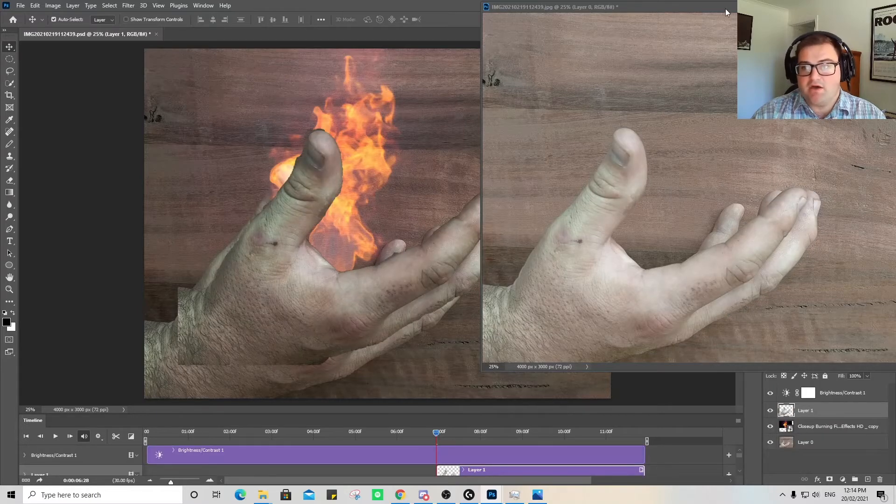
pyautogui.moveTo(725, 8); pyautogui.dragTo(461, 39)
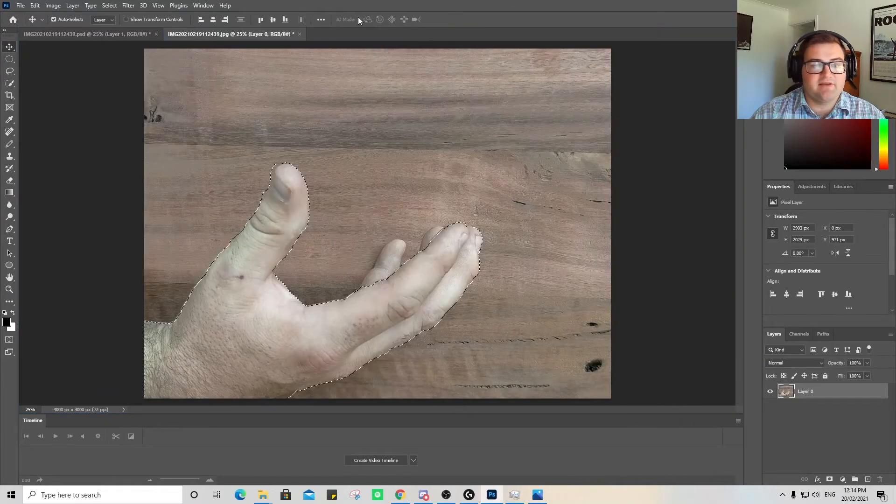
pyautogui.click(100, 35)
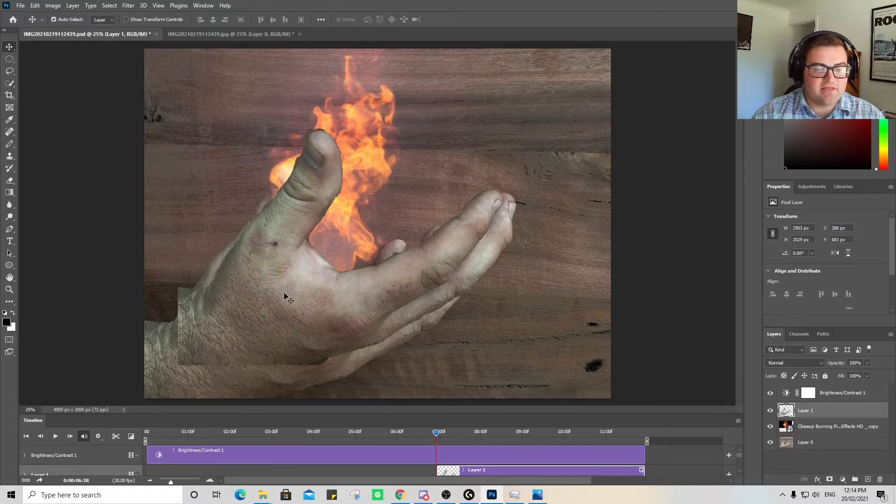
pyautogui.moveTo(288, 299); pyautogui.dragTo(248, 341)
pyautogui.hotkey('ctrl', 'z')
pyautogui.hotkey('ctrl', 'z')
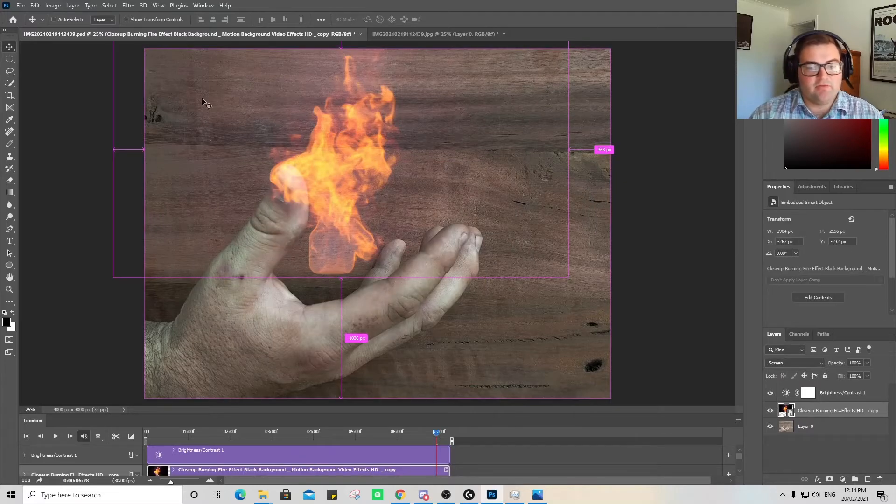
# Return to the hand photo and refine the Quick Selection around the thumbnail, subtracting the wood and adding the nail back
pyautogui.click(397, 33)
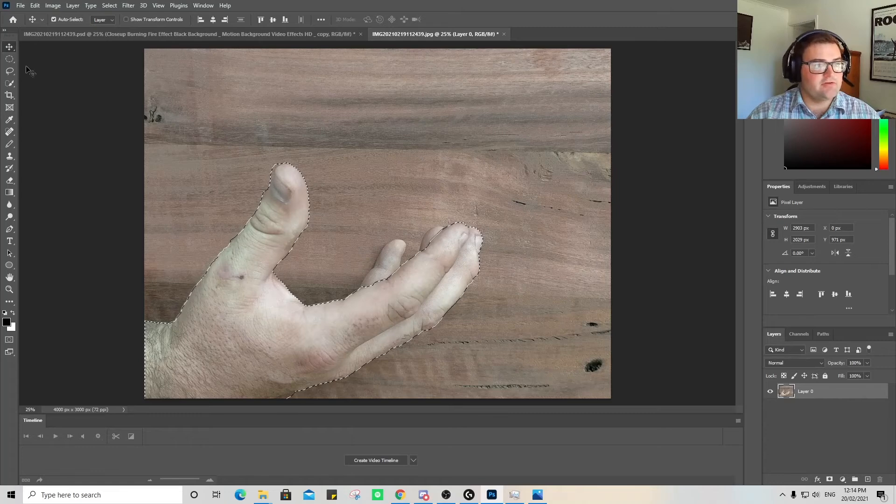
pyautogui.click(9, 83)
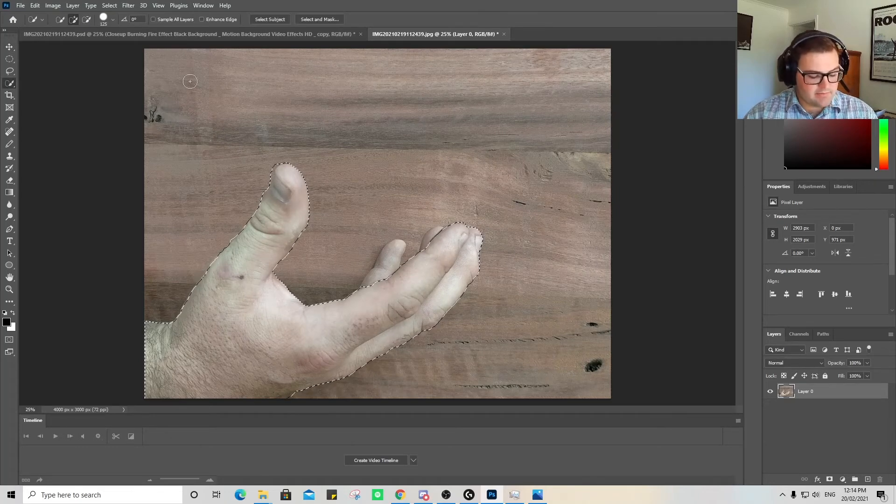
pyautogui.press('alt')
pyautogui.moveTo(269, 160); pyautogui.dragTo(260, 187)
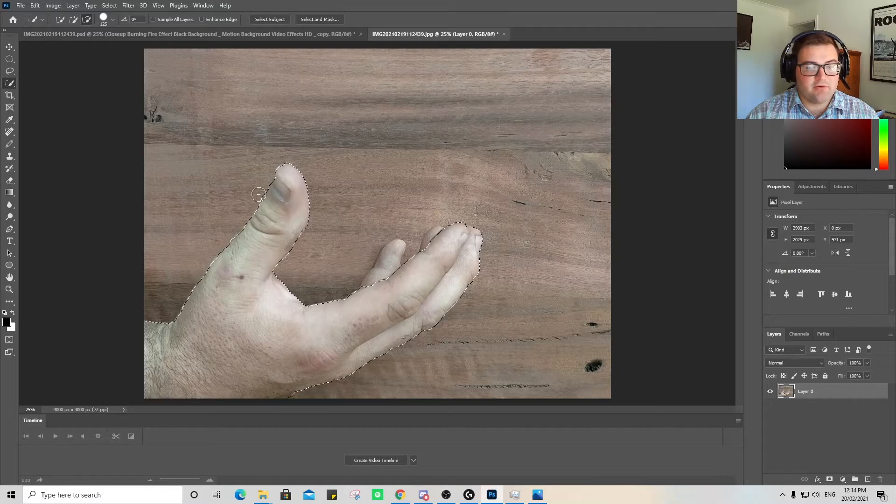
pyautogui.click(262, 191)
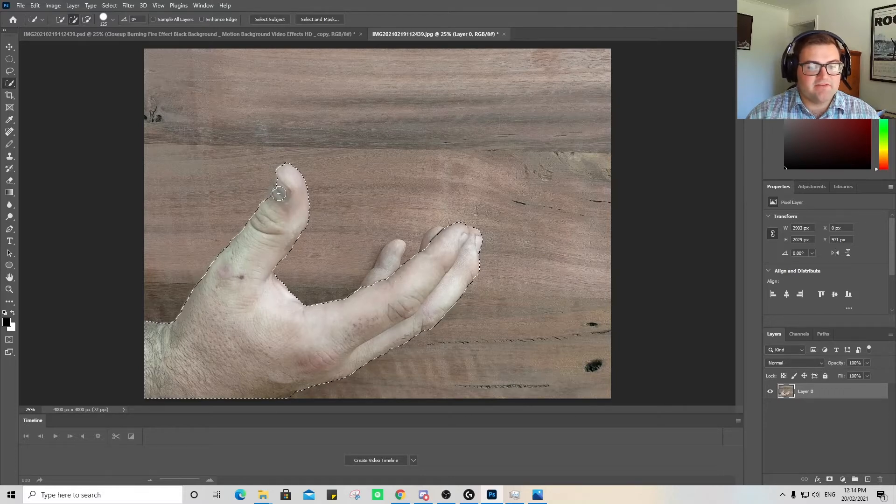
pyautogui.moveTo(279, 193)
pyautogui.mouseDown()
pyautogui.moveTo(271, 196)
pyautogui.moveTo(279, 180)
pyautogui.mouseUp()
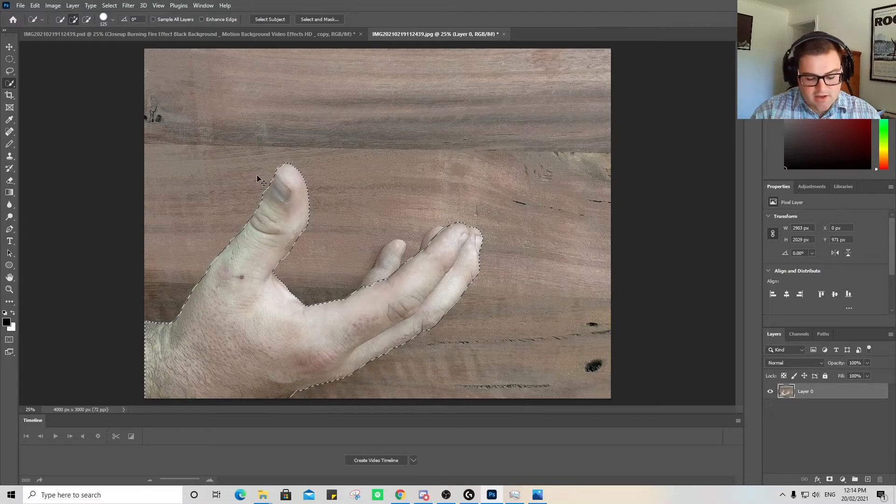
# Subtract the leftover wood from the hand selection along the thumb's outer edge beside the nail and around its tip
pyautogui.hotkey('ctrl', '+')
pyautogui.hotkey('ctrl', '+')
pyautogui.hotkey('ctrl', '+')
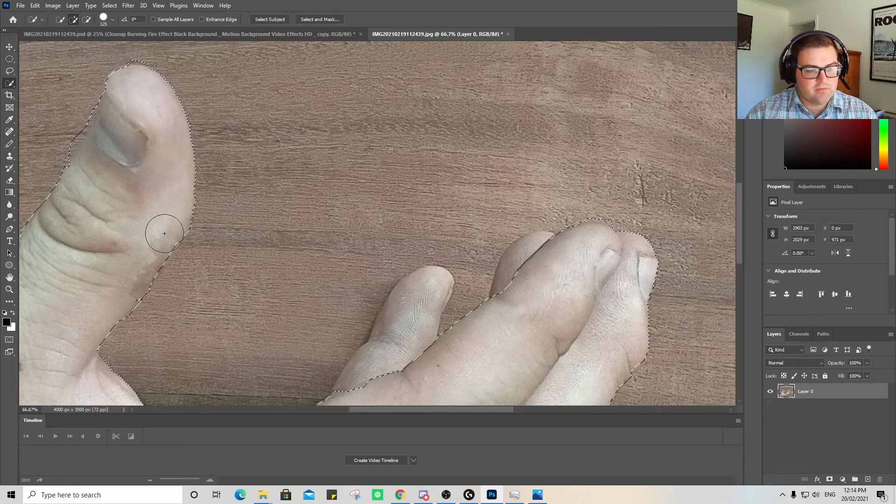
pyautogui.moveTo(164, 233); pyautogui.dragTo(169, 242)
pyautogui.press('alt')
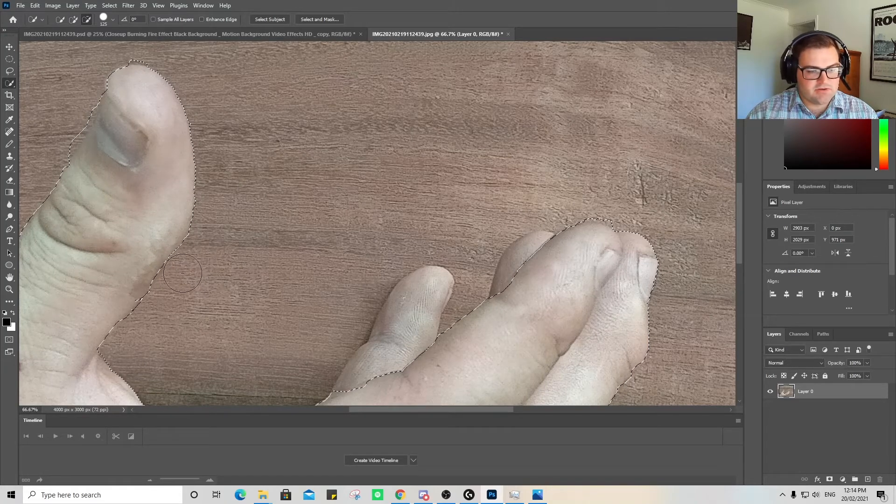
pyautogui.moveTo(436, 410); pyautogui.dragTo(394, 410)
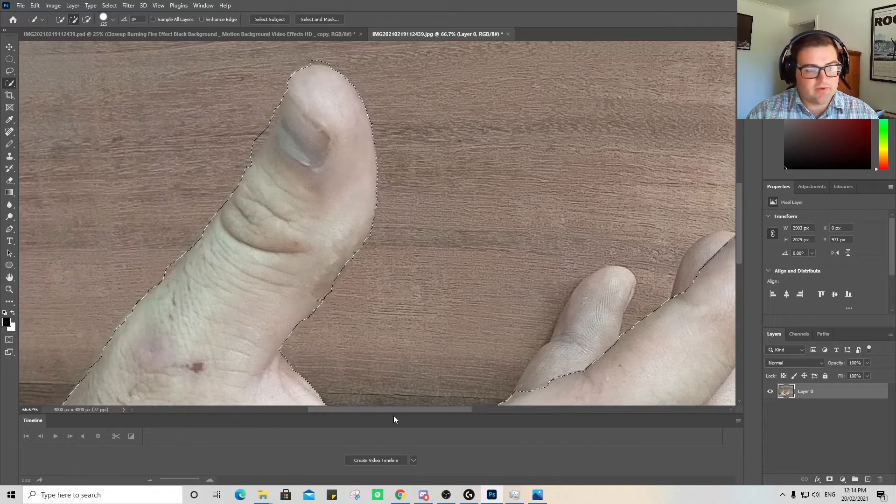
pyautogui.press('alt')
pyautogui.moveTo(255, 125); pyautogui.dragTo(246, 144)
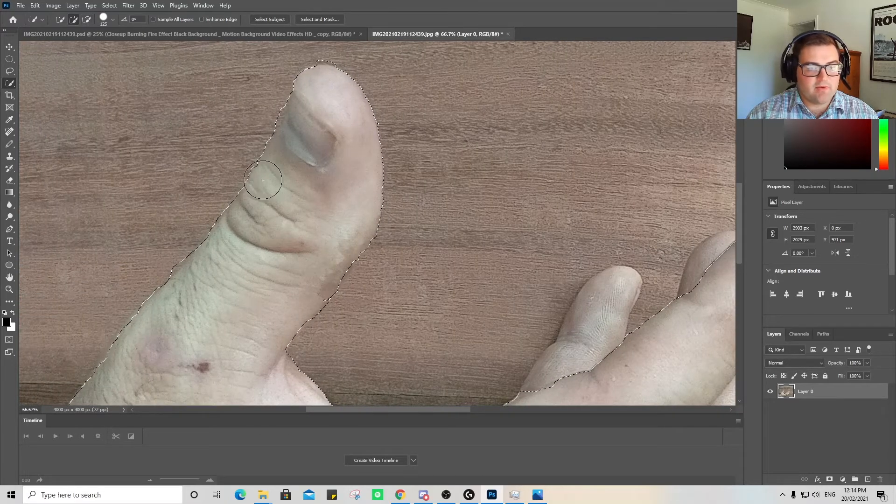
pyautogui.keyDown('alt'); pyautogui.click(238, 154); pyautogui.keyUp('alt')
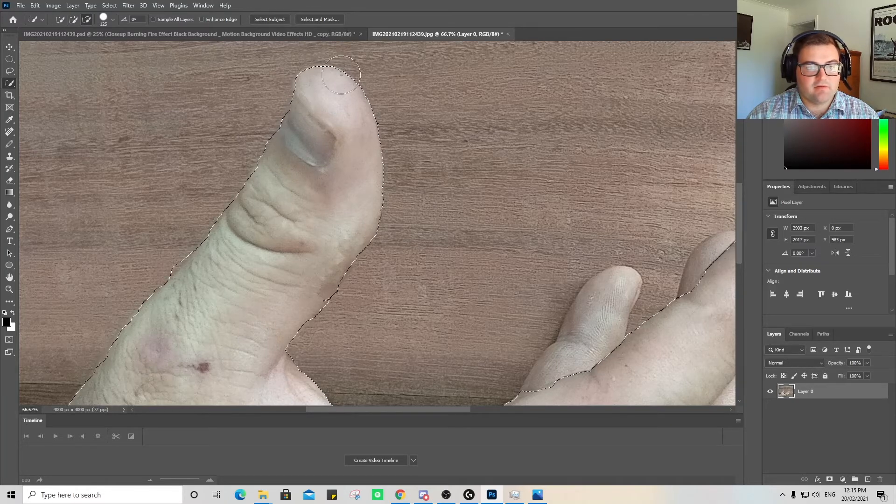
pyautogui.keyDown('alt'); pyautogui.click(341, 74); pyautogui.keyUp('alt')
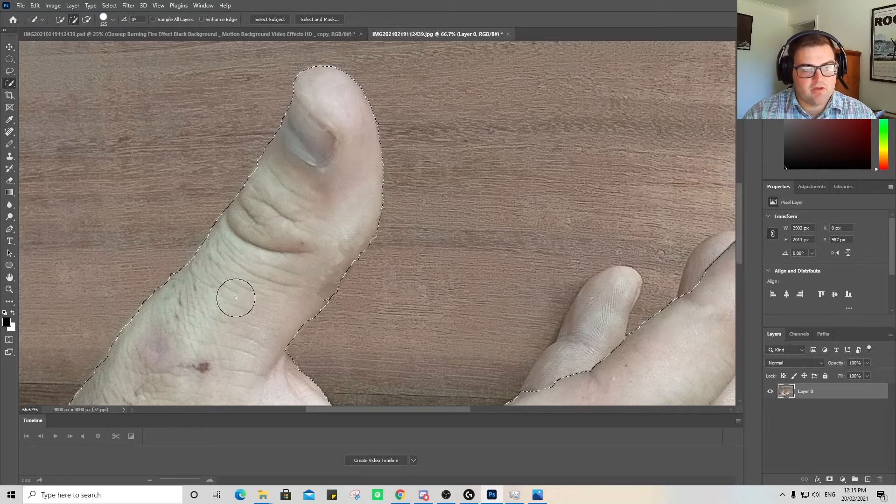
# Refine the hand selection along the thumb's inner edge and where the small back finger meets the front finger
pyautogui.scroll(-1, 231, 296)
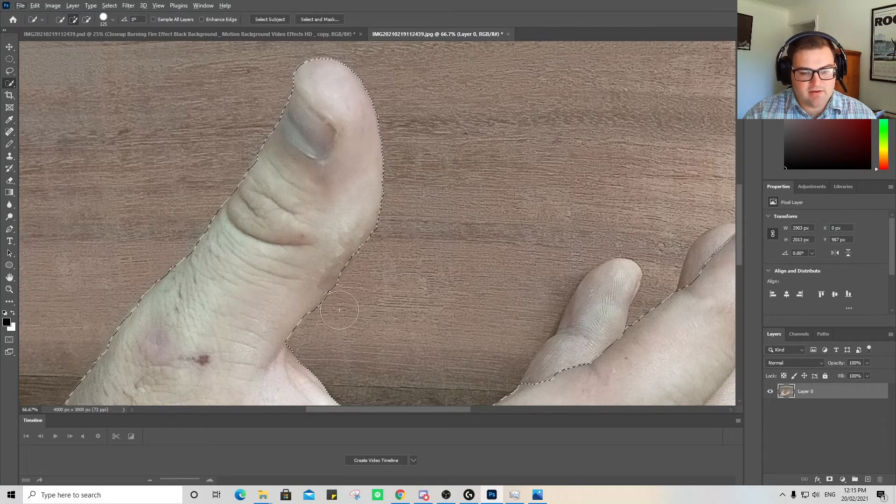
pyautogui.moveTo(313, 277)
pyautogui.mouseDown()
pyautogui.moveTo(321, 362)
pyautogui.moveTo(348, 303)
pyautogui.moveTo(354, 327)
pyautogui.moveTo(338, 311)
pyautogui.moveTo(347, 298)
pyautogui.moveTo(359, 348)
pyautogui.mouseUp()
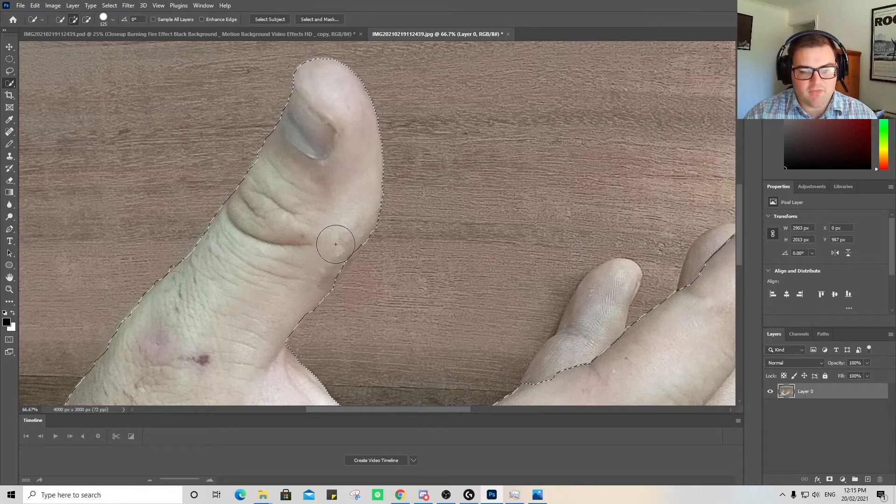
pyautogui.press('alt')
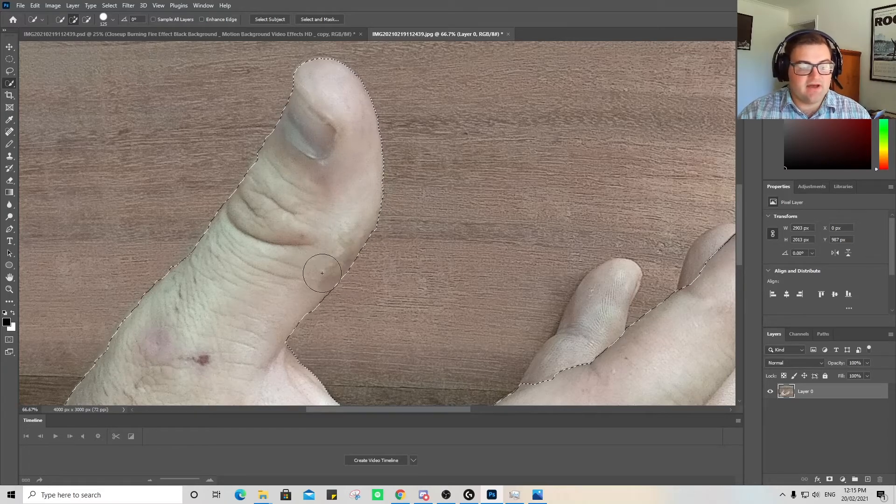
pyautogui.scroll(-3, 322, 273)
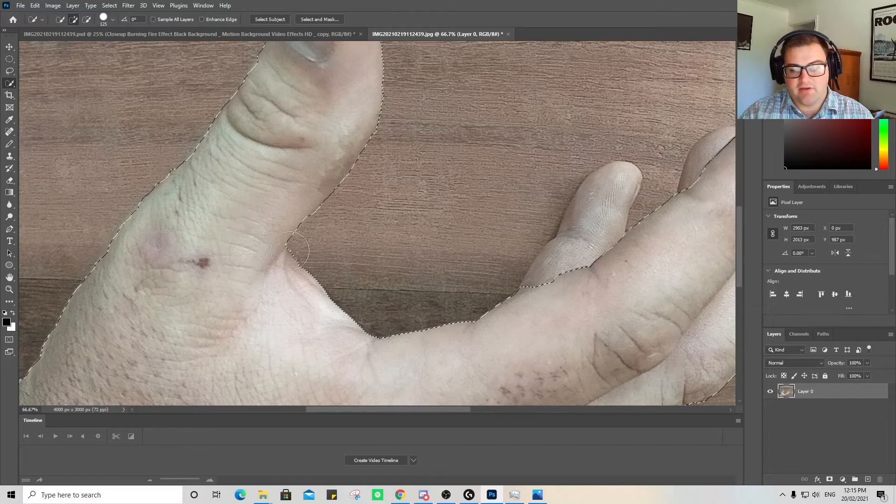
pyautogui.moveTo(514, 269); pyautogui.dragTo(545, 269)
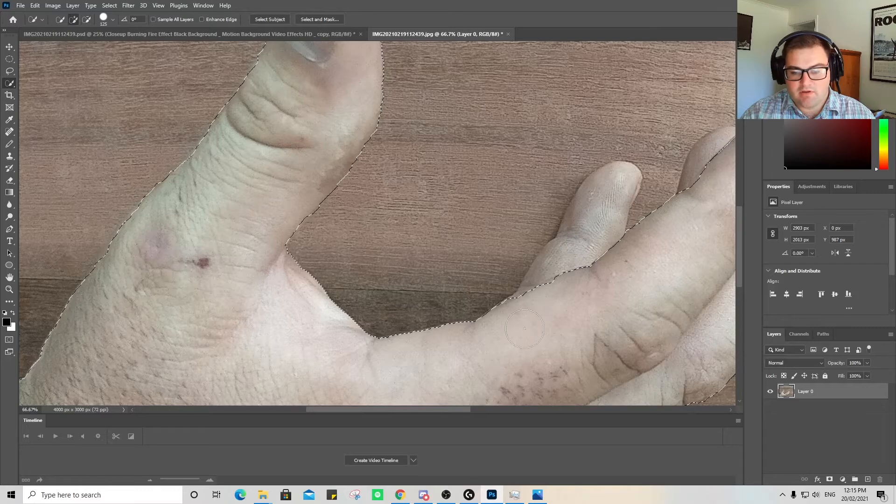
pyautogui.scroll(-2, 524, 300)
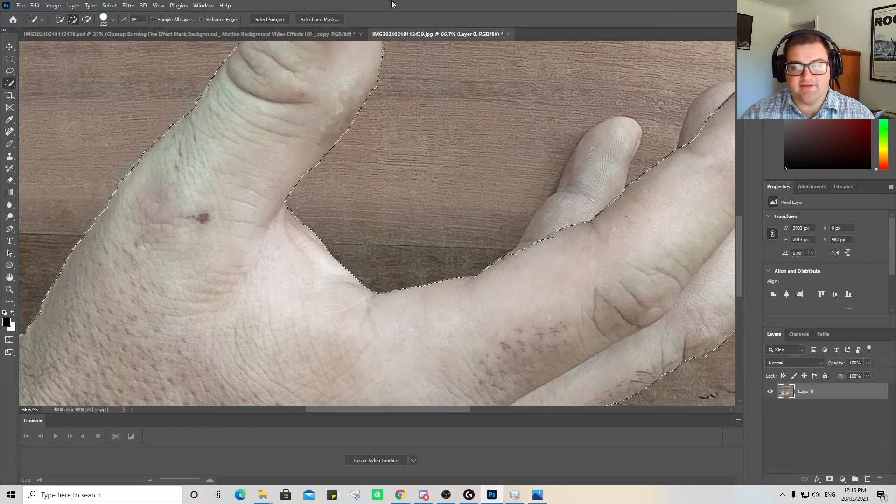
# Copy the selected hand into the fire composite as a new layer, align it over the original hand, and dock the photo window again
pyautogui.hotkey('ctrl', '-')
pyautogui.hotkey('ctrl', '-')
pyautogui.hotkey('ctrl', '-')
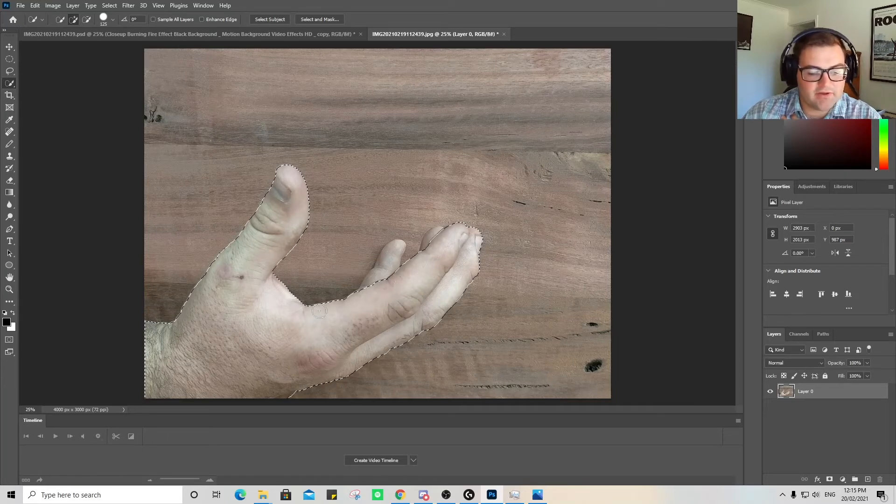
pyautogui.moveTo(448, 36); pyautogui.dragTo(552, 10)
pyautogui.press('v')
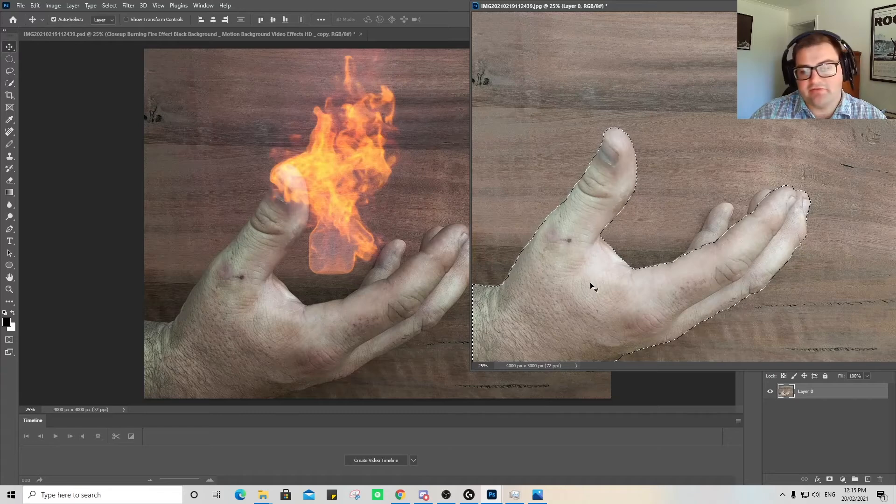
pyautogui.moveTo(589, 282); pyautogui.dragTo(270, 255)
pyautogui.moveTo(249, 284); pyautogui.dragTo(262, 314)
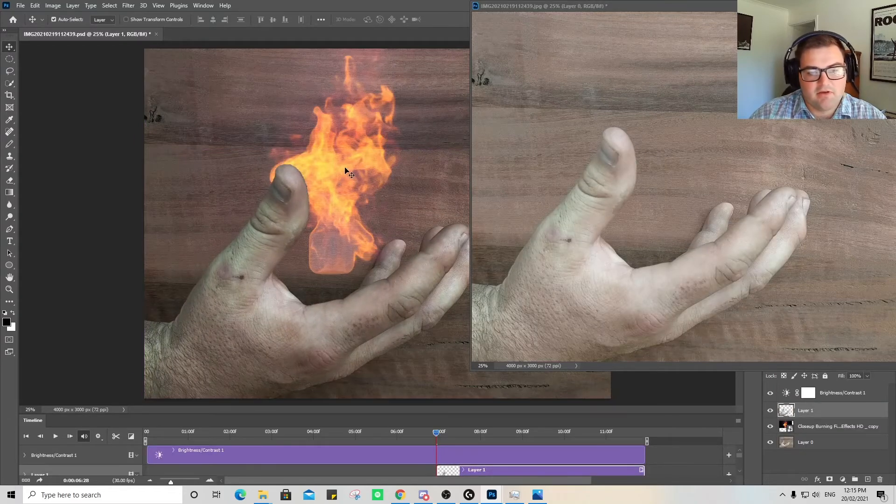
pyautogui.moveTo(814, 4); pyautogui.dragTo(494, 34)
pyautogui.click(105, 33)
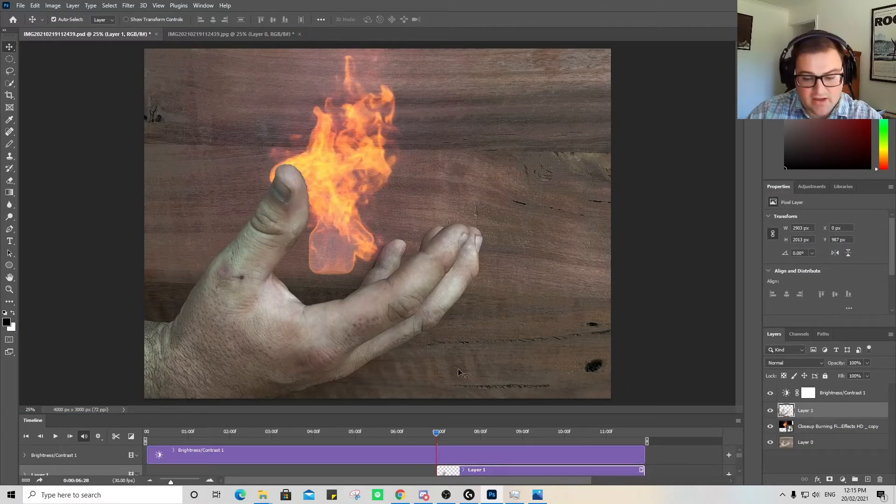
# Adjust the hand cut-out's timeline clip to start at 00 and end level with the fire video clip
pyautogui.scroll(-2, 505, 467)
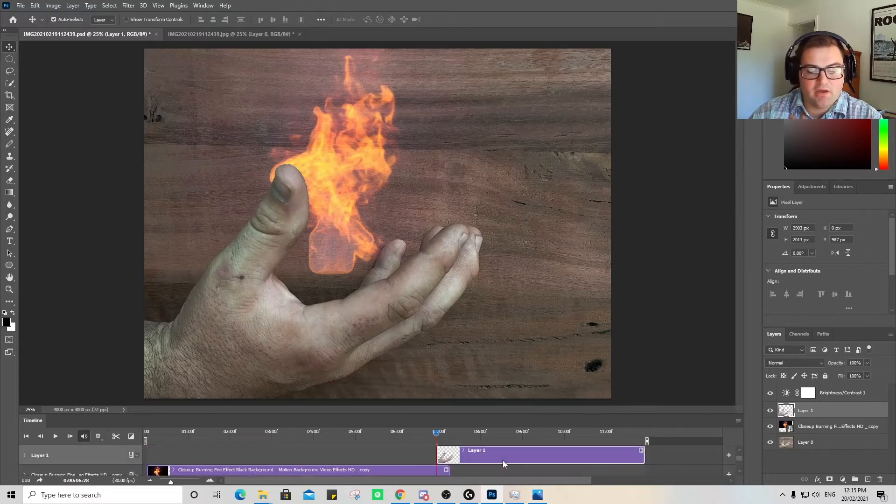
pyautogui.moveTo(437, 455); pyautogui.dragTo(148, 459)
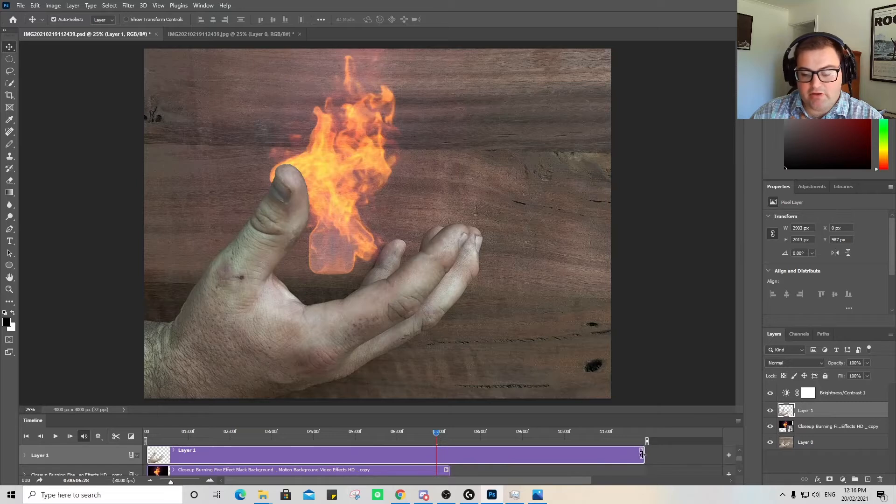
pyautogui.moveTo(642, 453); pyautogui.dragTo(448, 454)
pyautogui.scroll(-2, 457, 466)
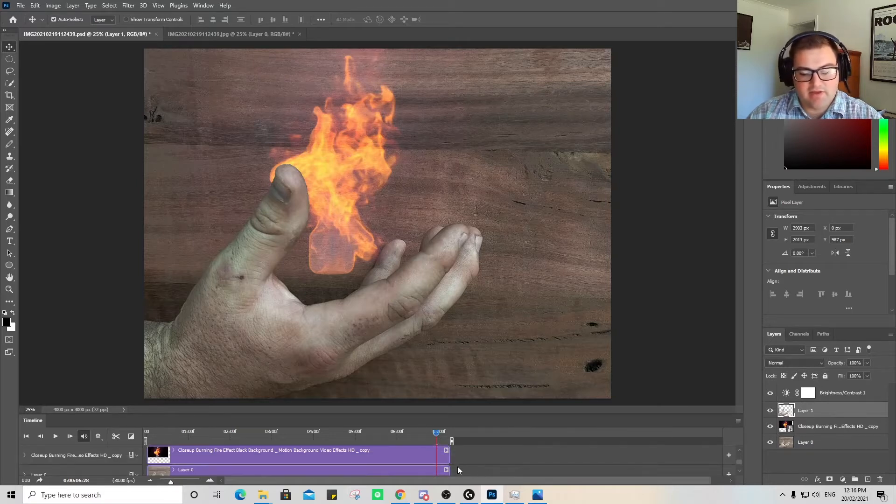
pyautogui.scroll(3, 416, 445)
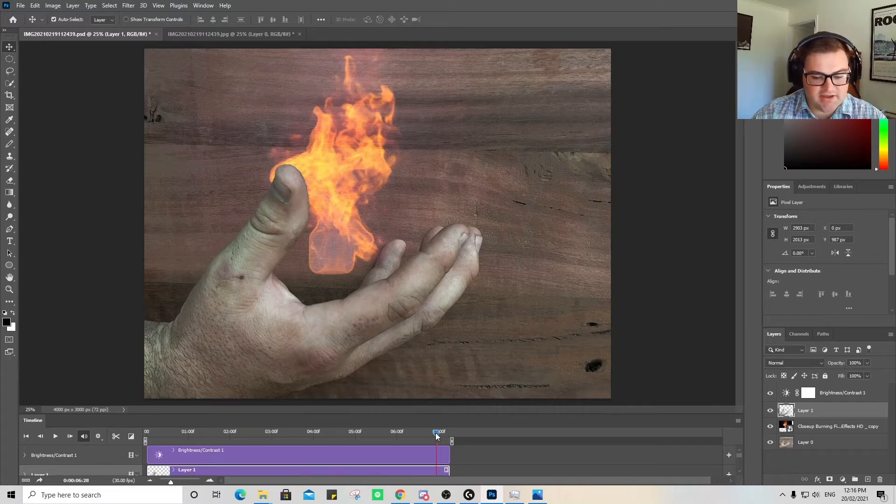
# Play the composite from the start of the timeline to check the flame loop behind the thumb, and stop playback
pyautogui.moveTo(436, 433); pyautogui.dragTo(142, 442)
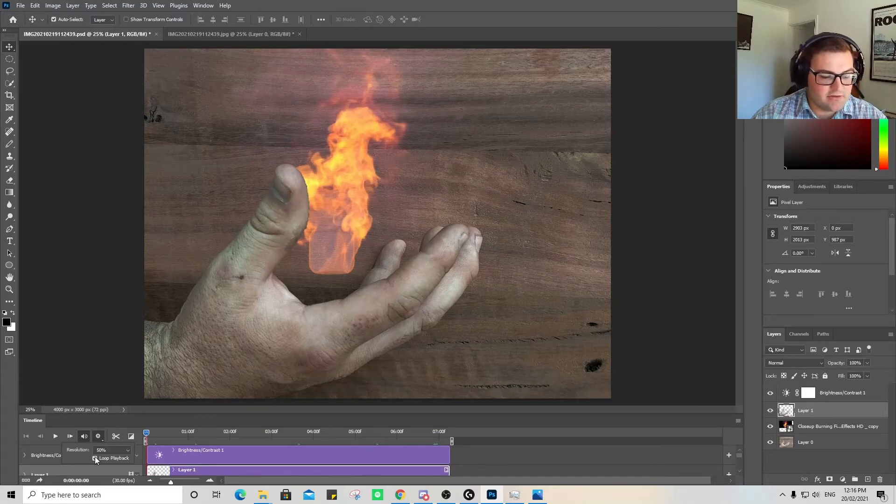
pyautogui.click(56, 436)
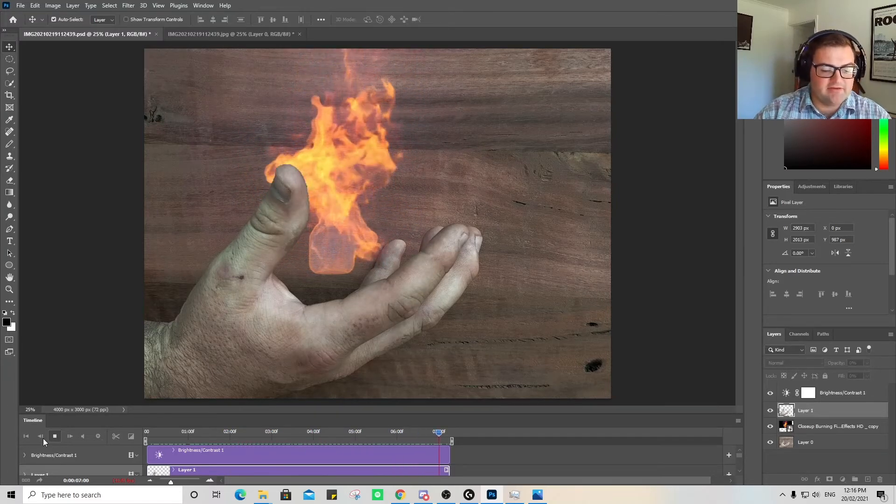
pyautogui.click(53, 436)
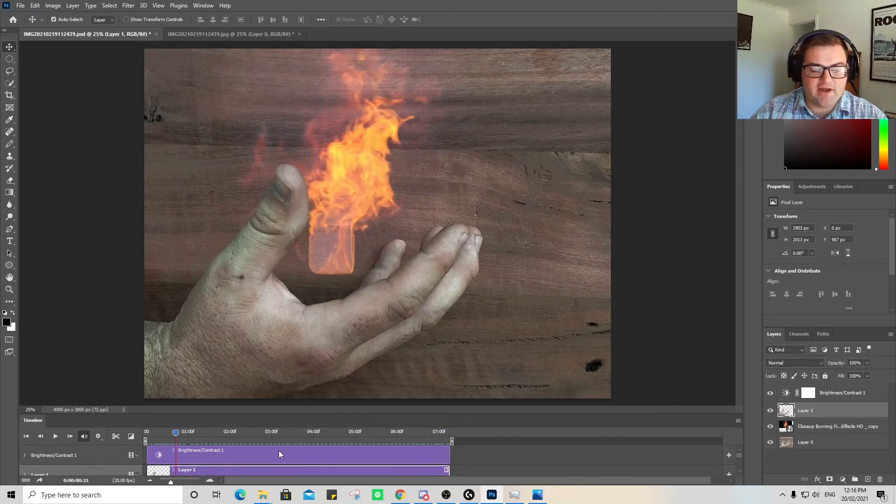
# Duplicate the fire video layer and place the copy's timeline clip after the original fire clip
pyautogui.scroll(-2, 279, 450)
pyautogui.scroll(2, 278, 449)
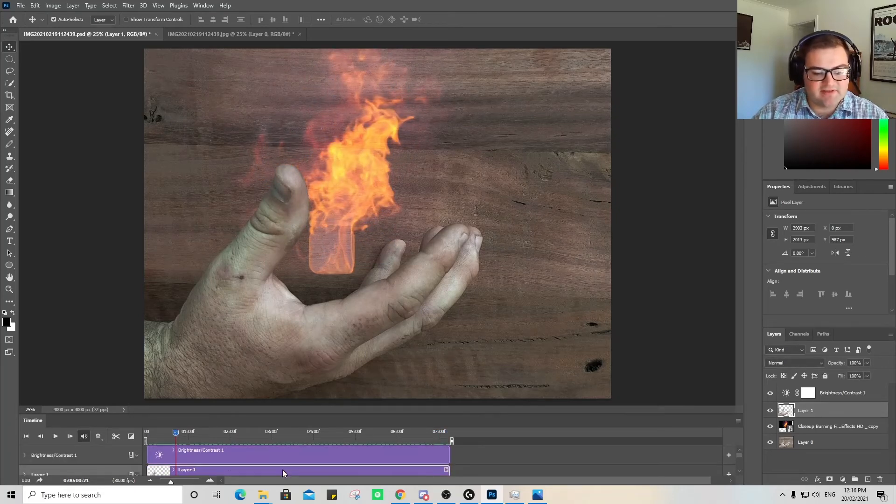
pyautogui.scroll(-1, 285, 469)
pyautogui.click(217, 468)
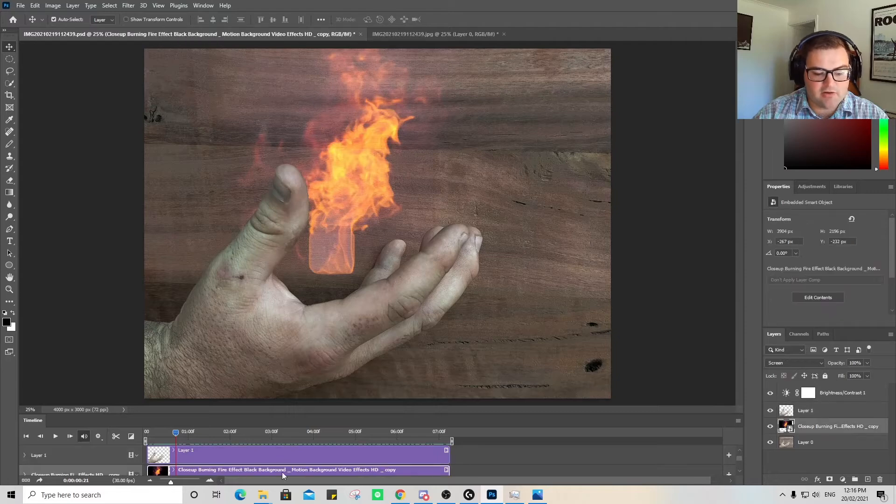
pyautogui.scroll(-1, 282, 472)
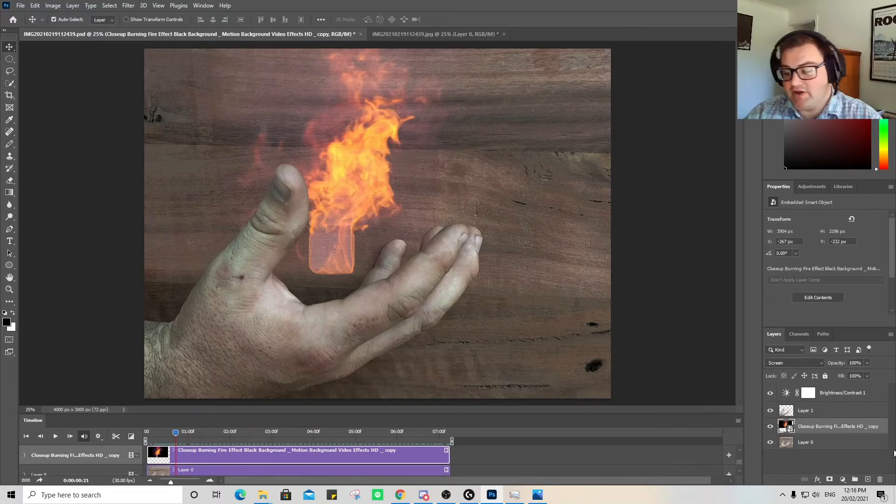
pyautogui.rightClick(824, 428)
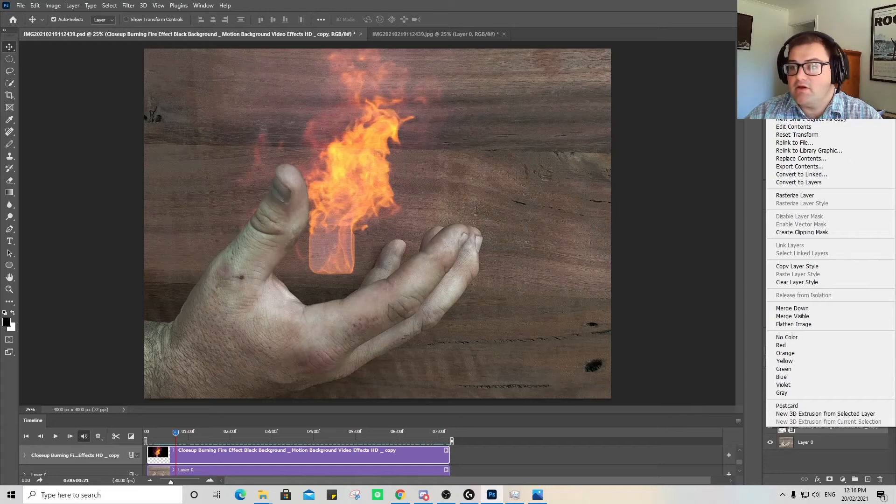
pyautogui.click(793, 42)
pyautogui.click(525, 137)
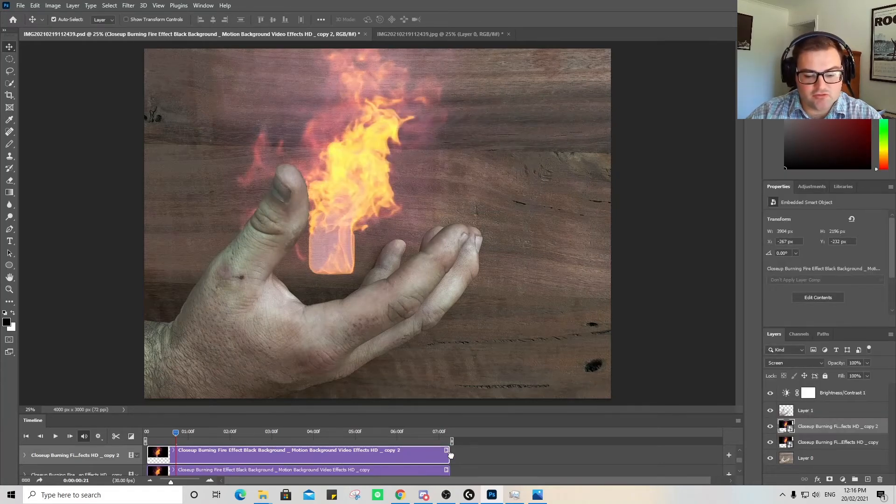
pyautogui.moveTo(449, 455); pyautogui.dragTo(636, 450)
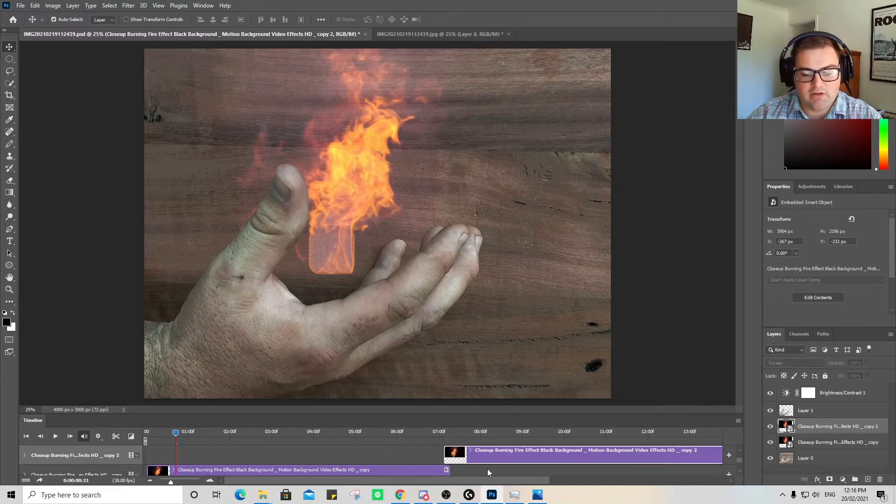
# Extend the background photo's Layer 0 clip to end at 14:11, level with the second fire clip
pyautogui.scroll(-1, 461, 461)
pyautogui.scroll(-1, 461, 462)
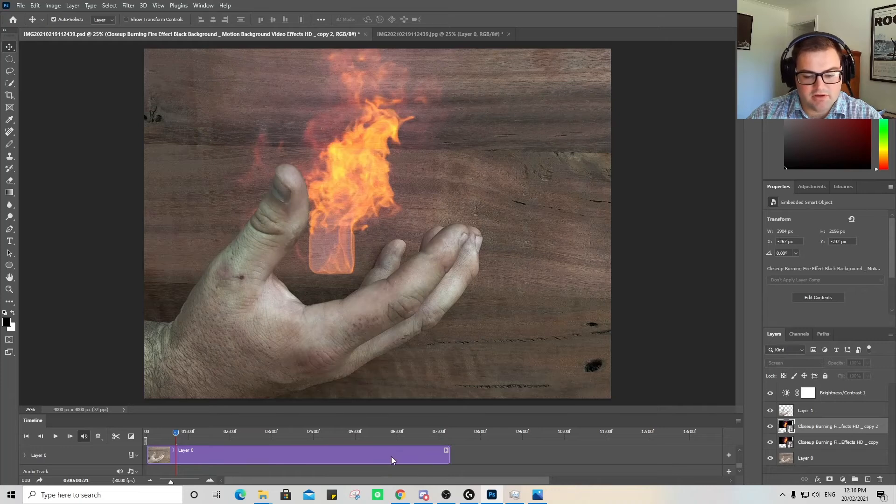
pyautogui.moveTo(449, 455); pyautogui.dragTo(708, 456)
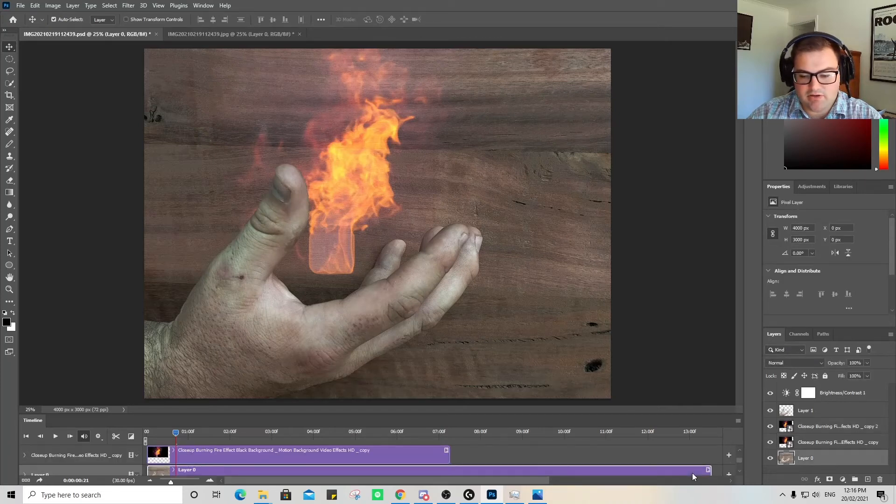
pyautogui.scroll(1, 693, 473)
pyautogui.scroll(-1, 692, 473)
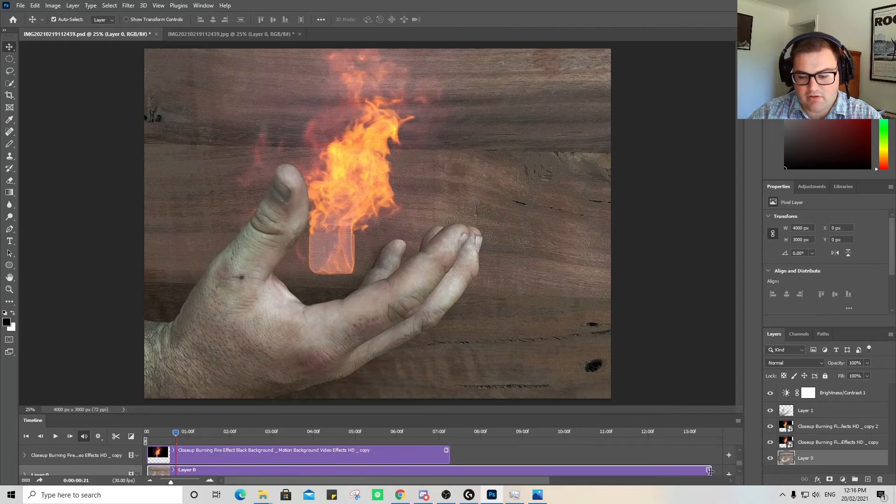
pyautogui.moveTo(708, 470); pyautogui.dragTo(584, 464)
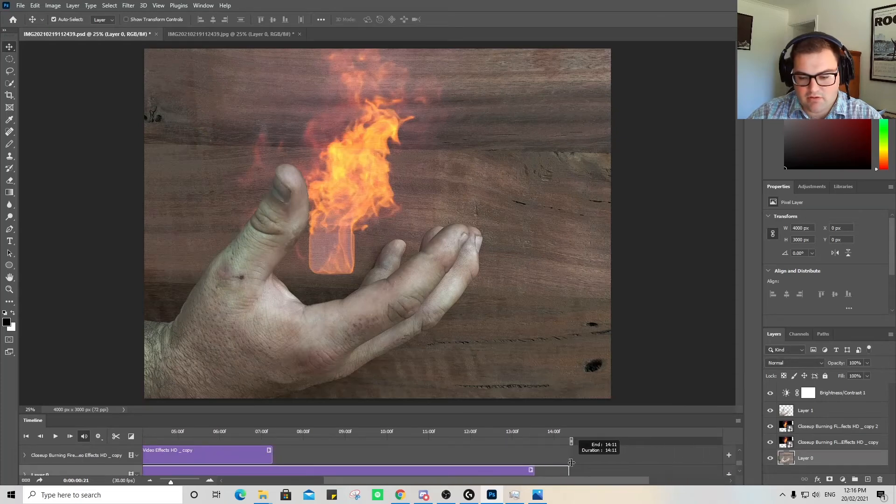
# Extend the hand cut-out's Layer 1 clip to end level with the second fire clip, and play the composite to check it
pyautogui.scroll(1, 539, 459)
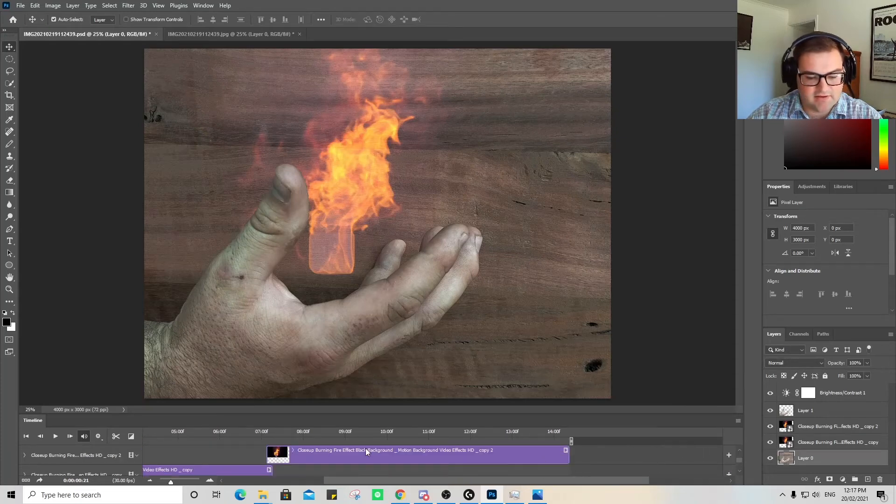
pyautogui.scroll(1, 365, 450)
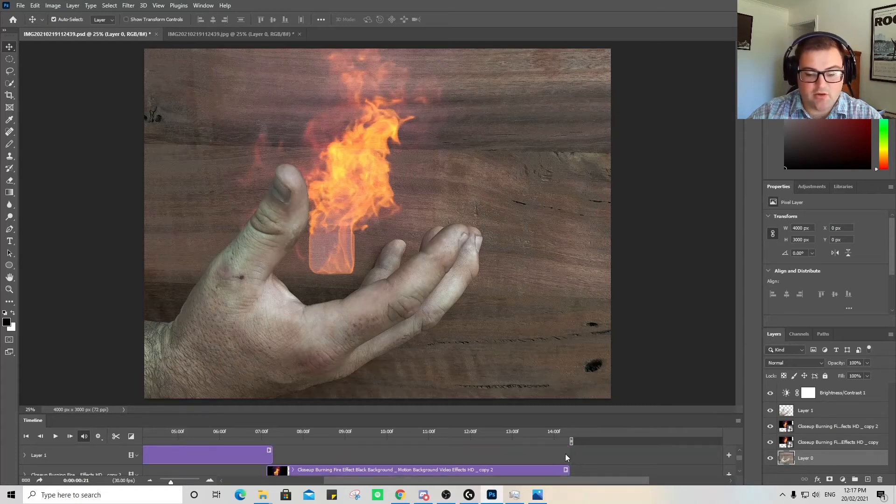
pyautogui.moveTo(542, 479); pyautogui.dragTo(443, 478)
pyautogui.moveTo(393, 459); pyautogui.dragTo(689, 462)
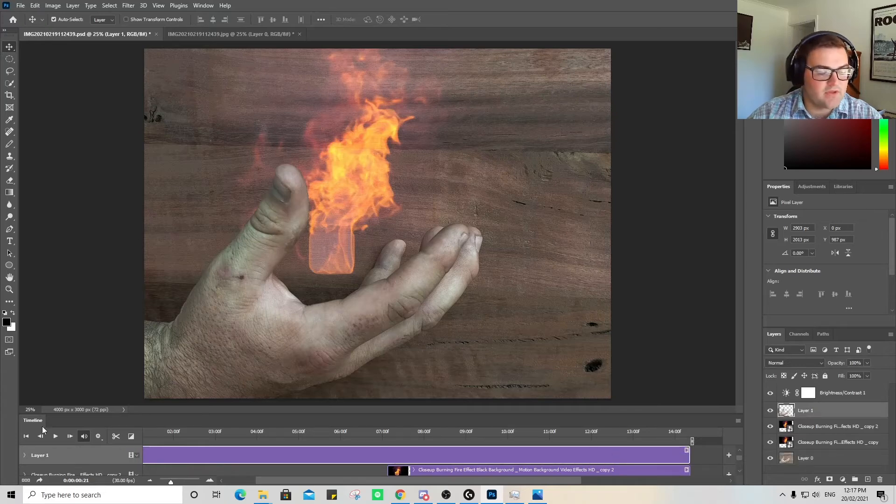
pyautogui.click(56, 437)
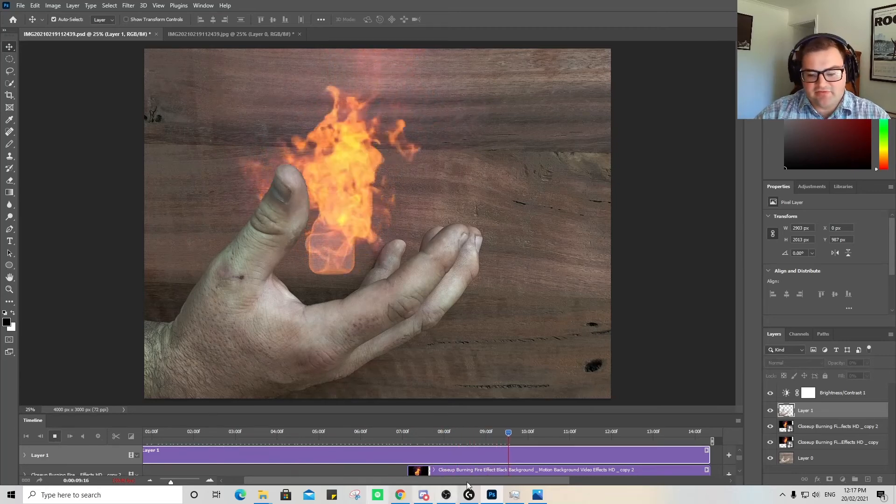
pyautogui.click(55, 436)
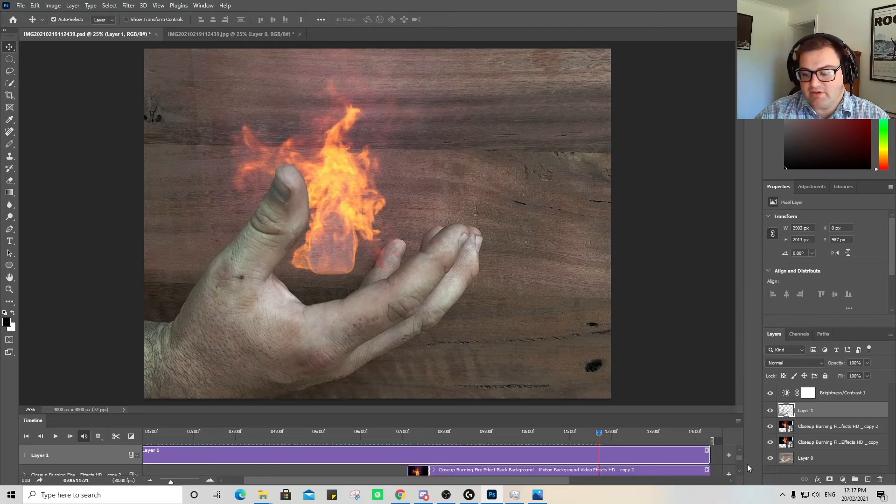
# Trim the second fire clip's start to meet the first clip's end, and play across the join to check the loop
pyautogui.moveTo(740, 457); pyautogui.dragTo(740, 461)
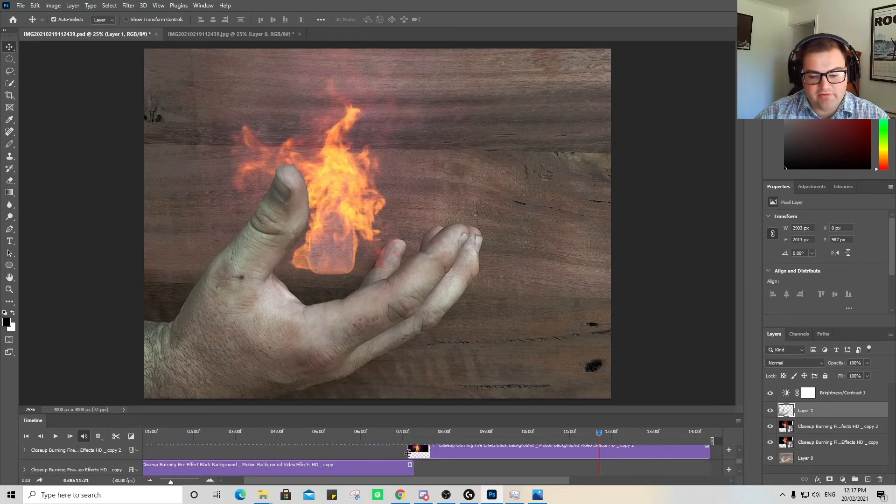
pyautogui.moveTo(407, 452); pyautogui.dragTo(414, 471)
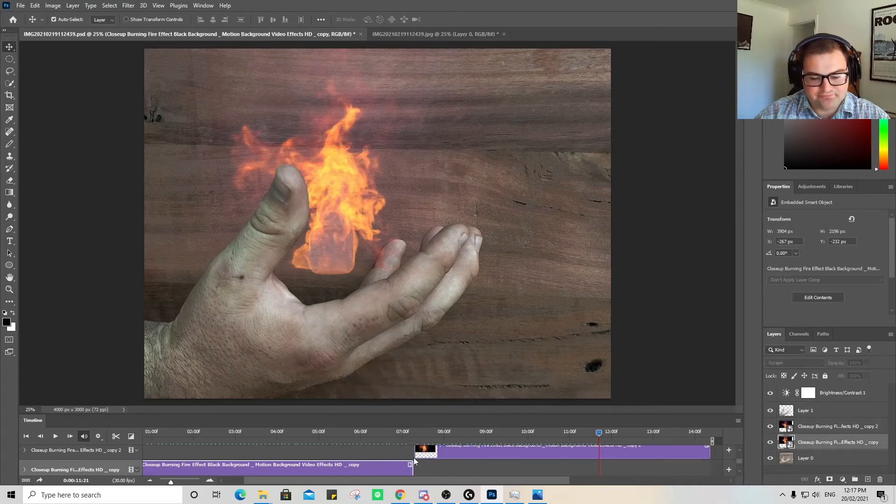
pyautogui.moveTo(414, 452)
pyautogui.mouseDown()
pyautogui.moveTo(403, 453)
pyautogui.moveTo(411, 455)
pyautogui.mouseUp()
pyautogui.click(424, 469)
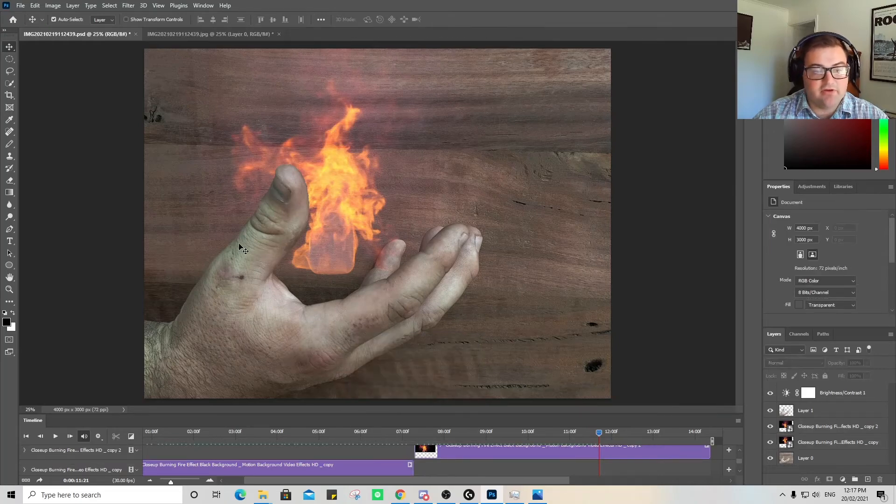
pyautogui.click(55, 436)
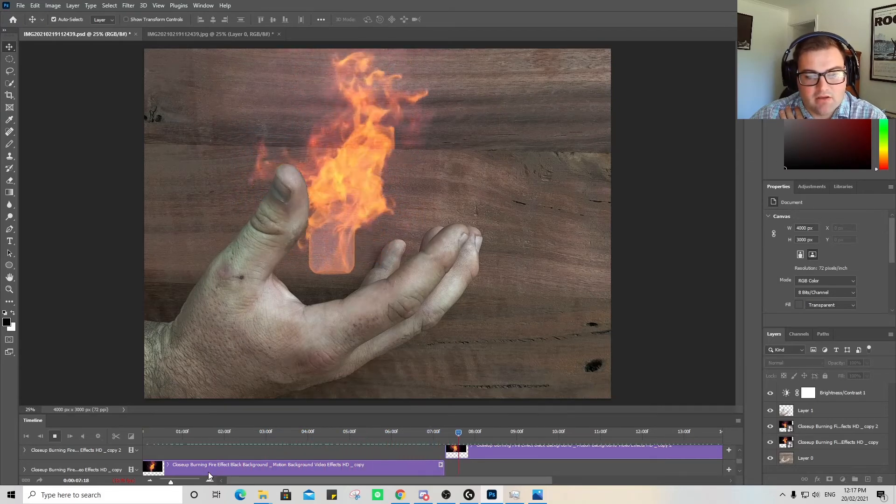
pyautogui.click(56, 437)
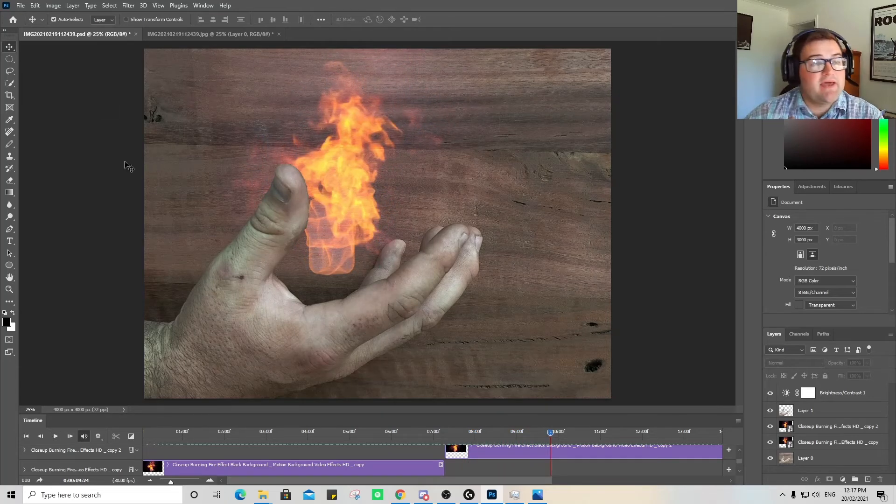
pyautogui.click(20, 6)
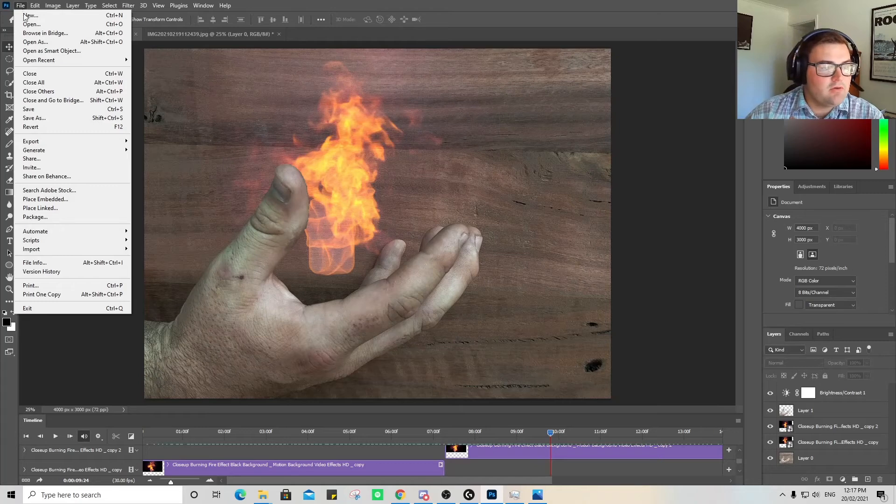
pyautogui.moveTo(48, 144)
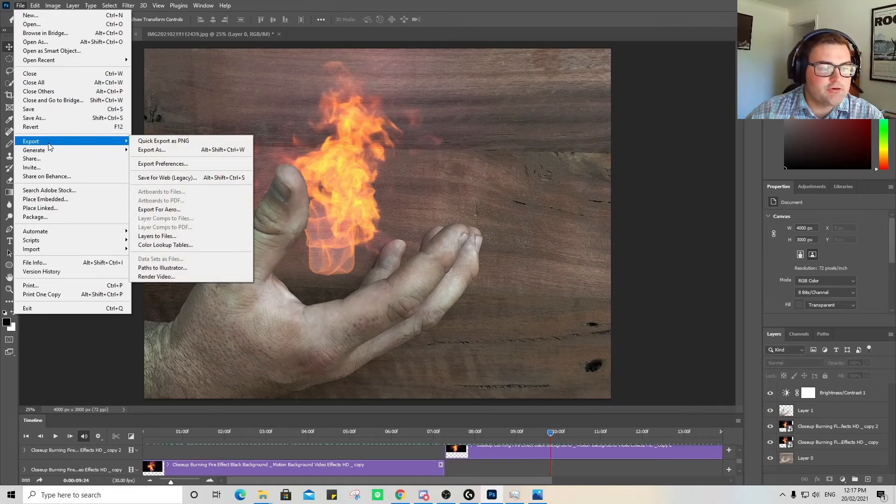
pyautogui.click(182, 178)
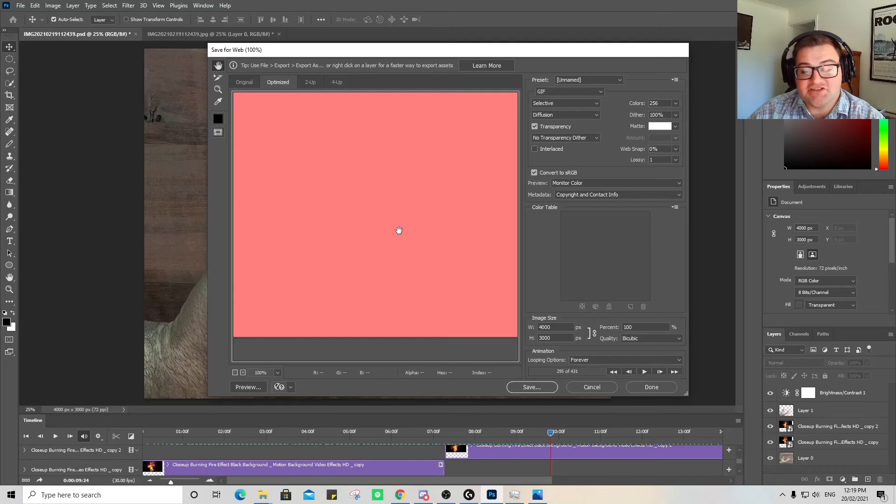
pyautogui.click(601, 388)
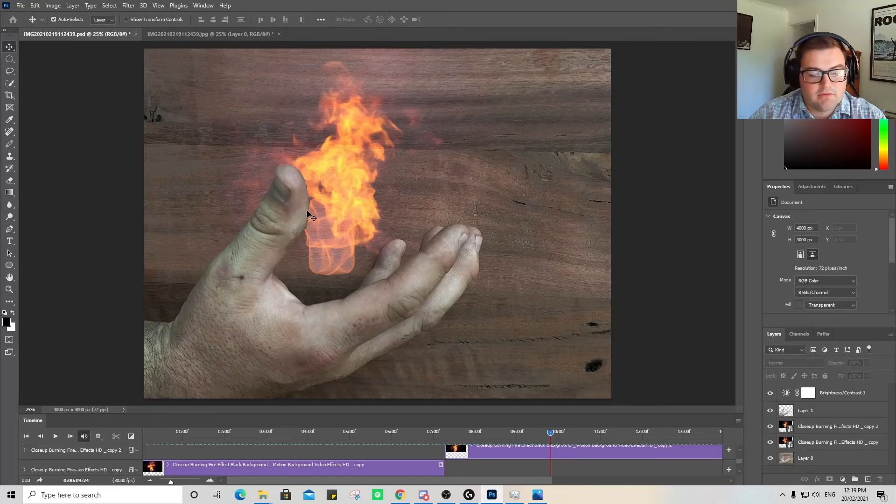
# Resize the whole composite image to 30 percent in width and height
pyautogui.click(53, 6)
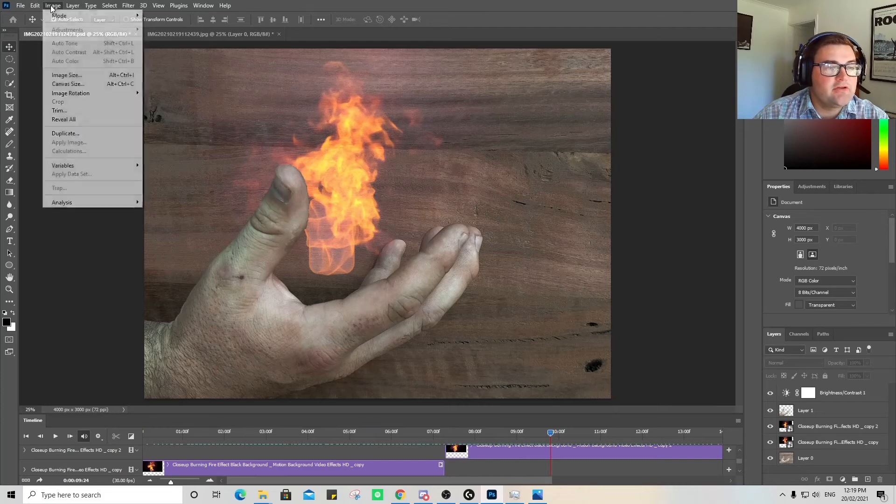
pyautogui.click(79, 75)
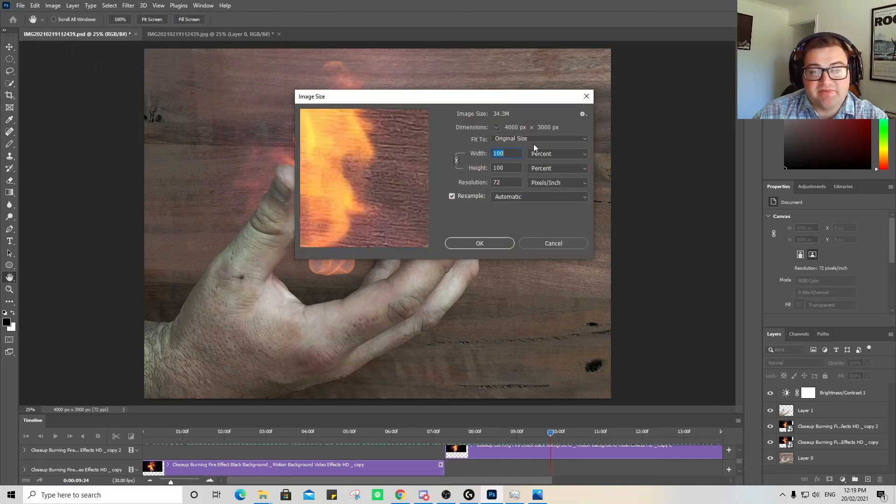
pyautogui.write('30')
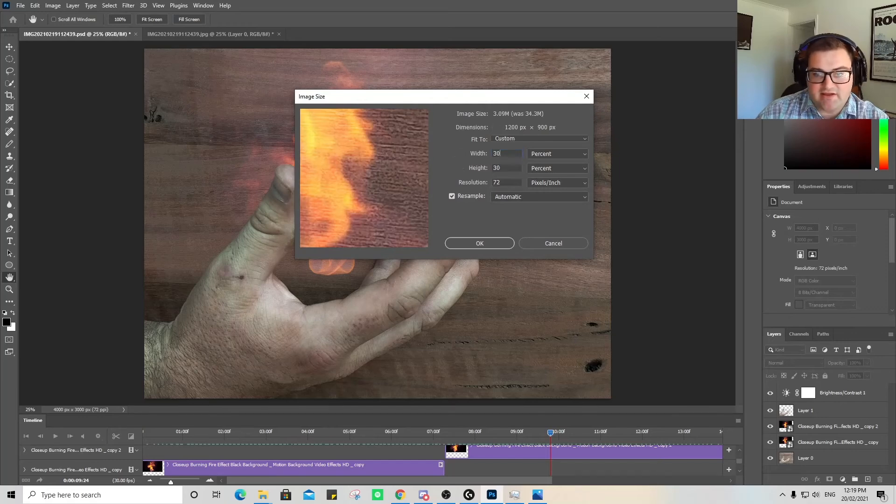
pyautogui.click(480, 244)
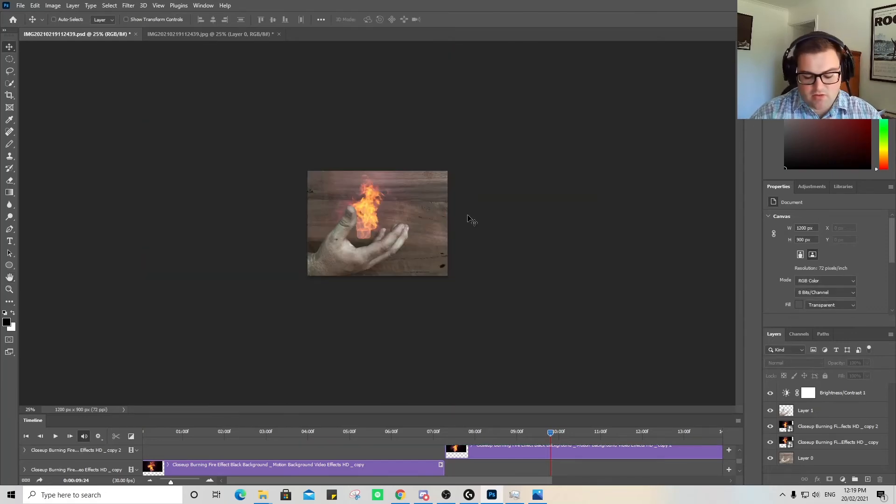
pyautogui.hotkey('ctrl', '+')
pyautogui.hotkey('ctrl', '+')
pyautogui.hotkey('ctrl', '+')
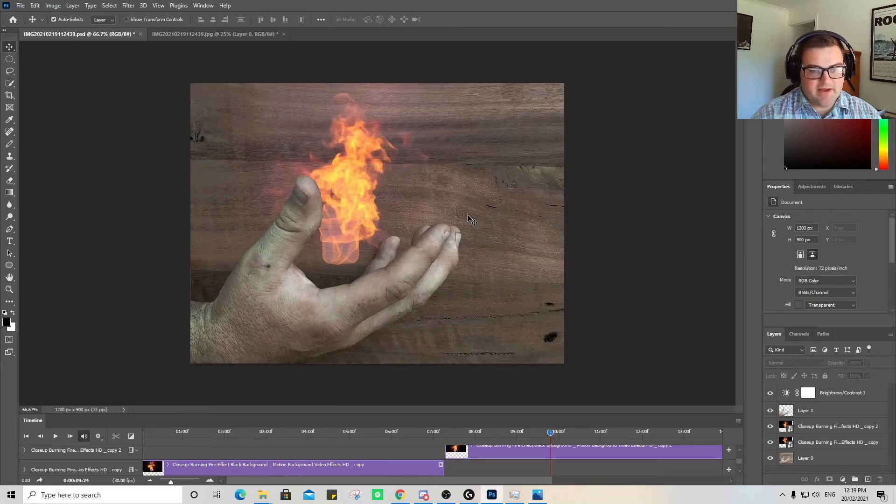
# Open the Save for Web (Legacy) export for the resized composite
pyautogui.click(20, 6)
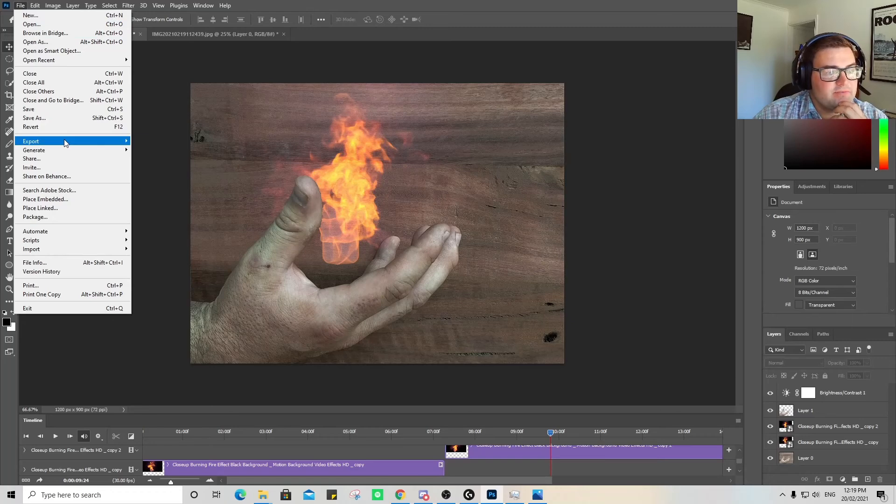
pyautogui.moveTo(67, 141)
pyautogui.click(171, 179)
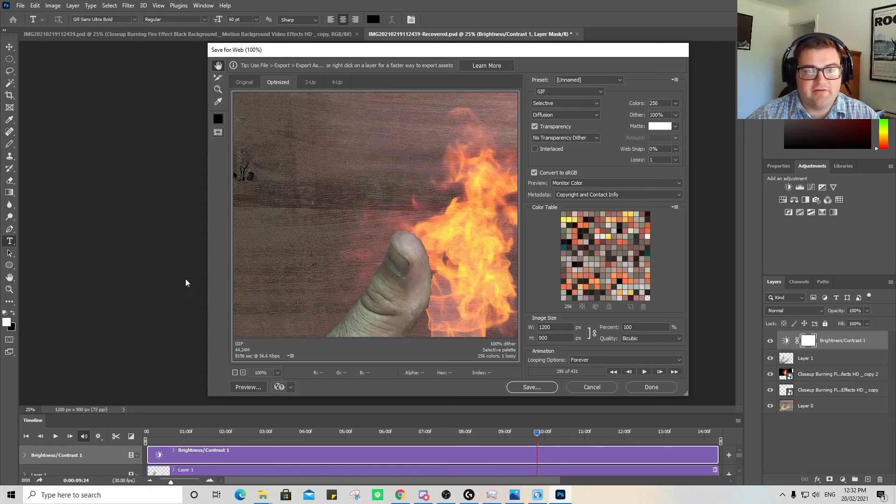
# Switch to the Cinemegraph folder in File Explorer and open the exported Fire-Bender image
pyautogui.moveTo(263, 494)
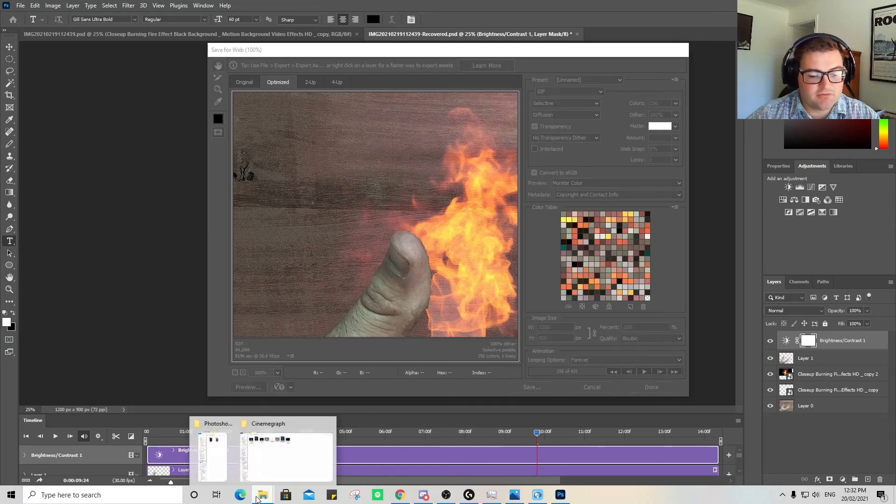
pyautogui.click(286, 458)
pyautogui.doubleClick(259, 83)
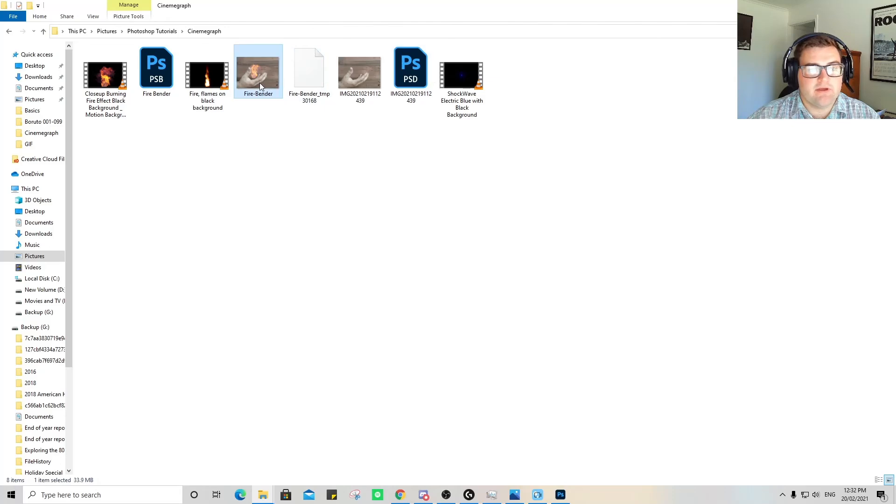